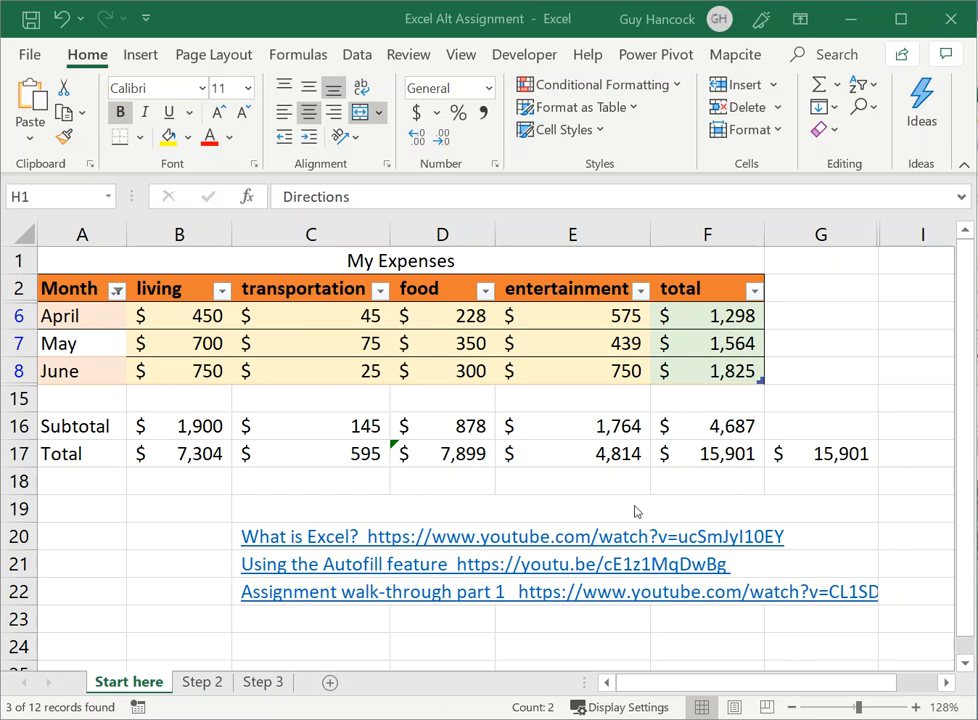
# Step: Sort the filtered expense rows by Month from A to Z
pyautogui.moveTo(448, 18); pyautogui.dragTo(451, 21)
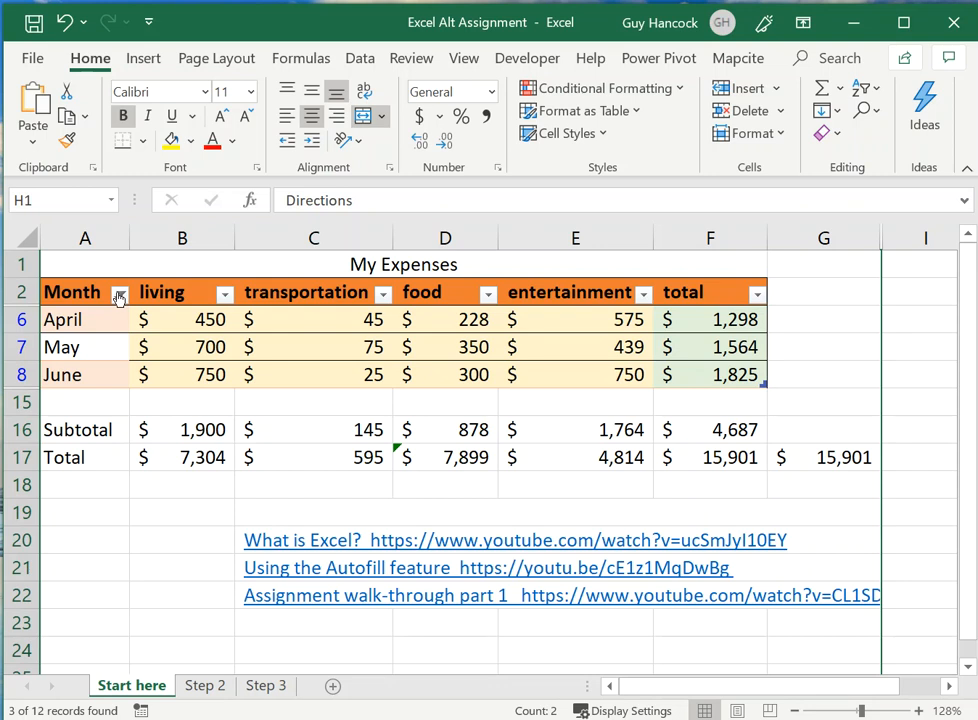
pyautogui.moveTo(118, 298)
pyautogui.click(118, 296)
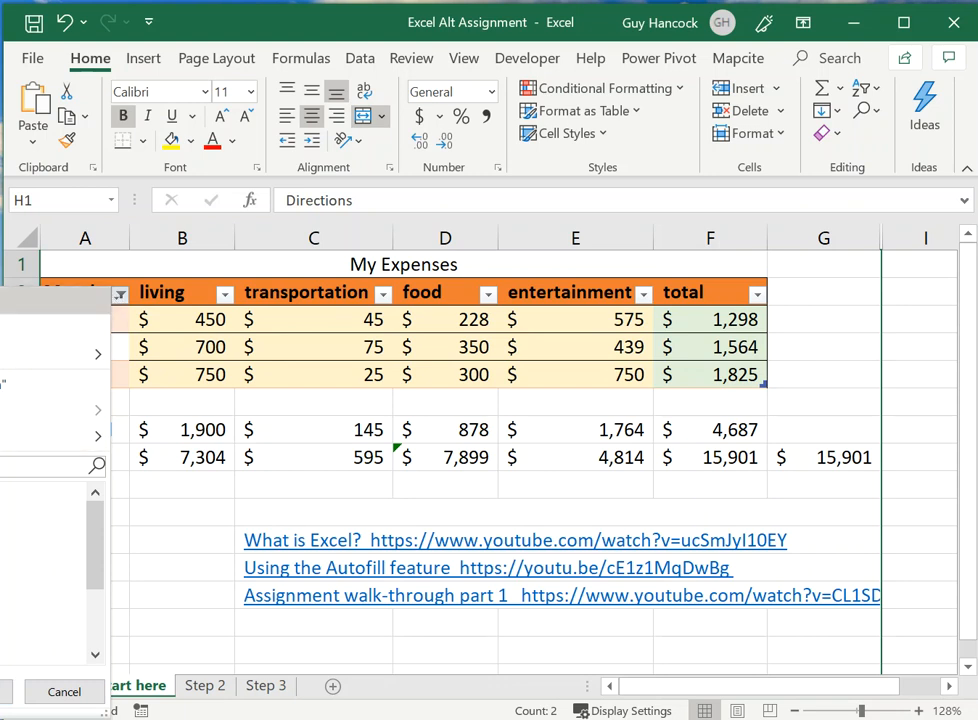
pyautogui.click(98, 306)
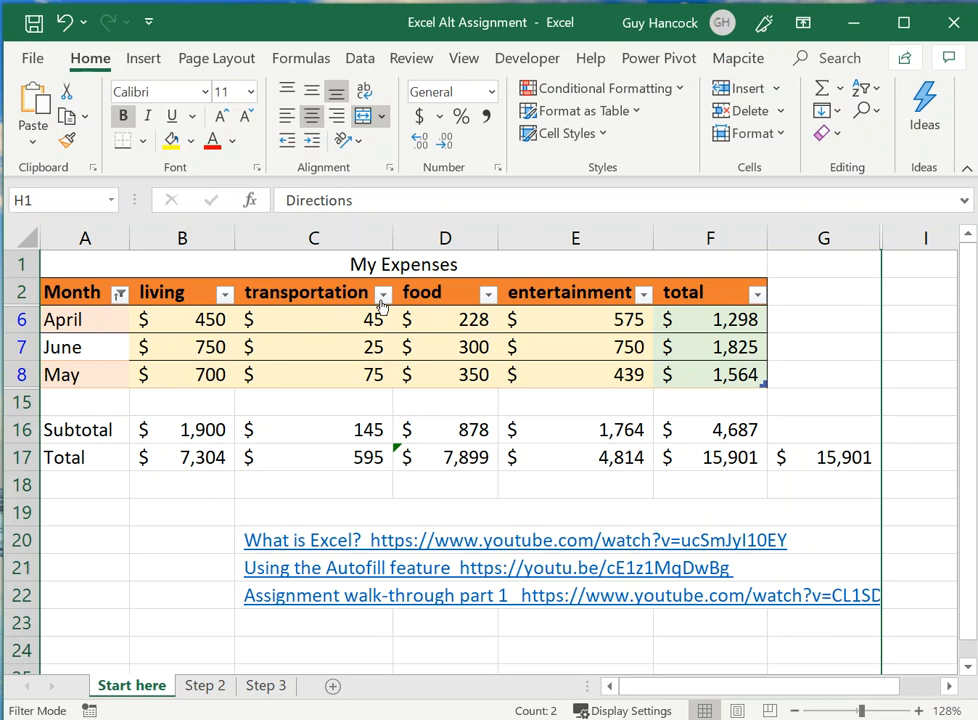
# Step: Deselect and reselect all values in the transportation column filter, and apply it
pyautogui.click(382, 294)
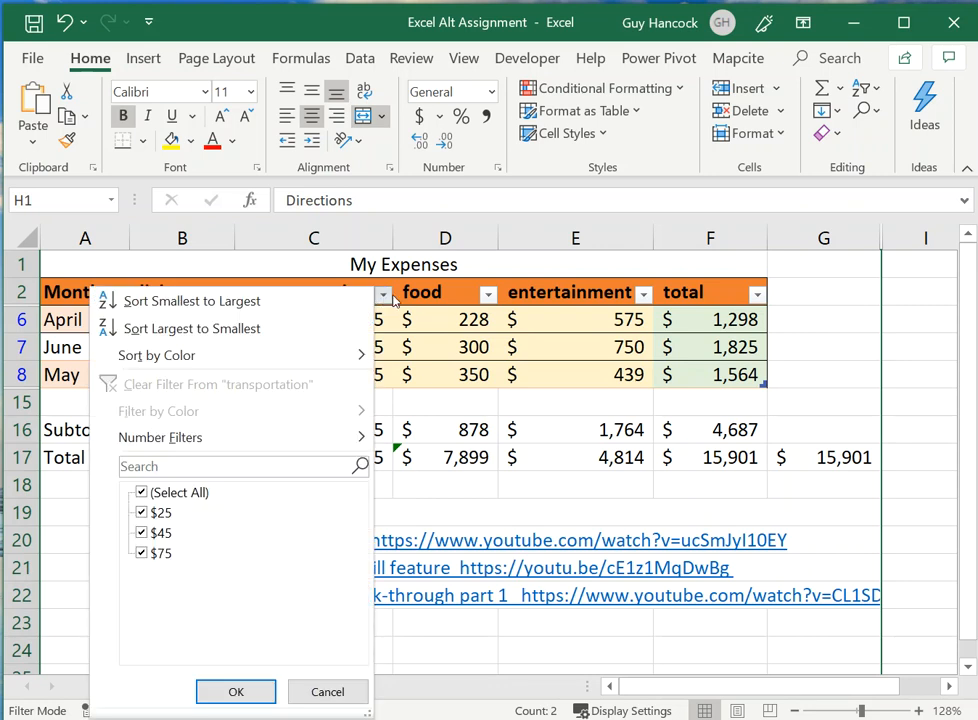
pyautogui.click(141, 493)
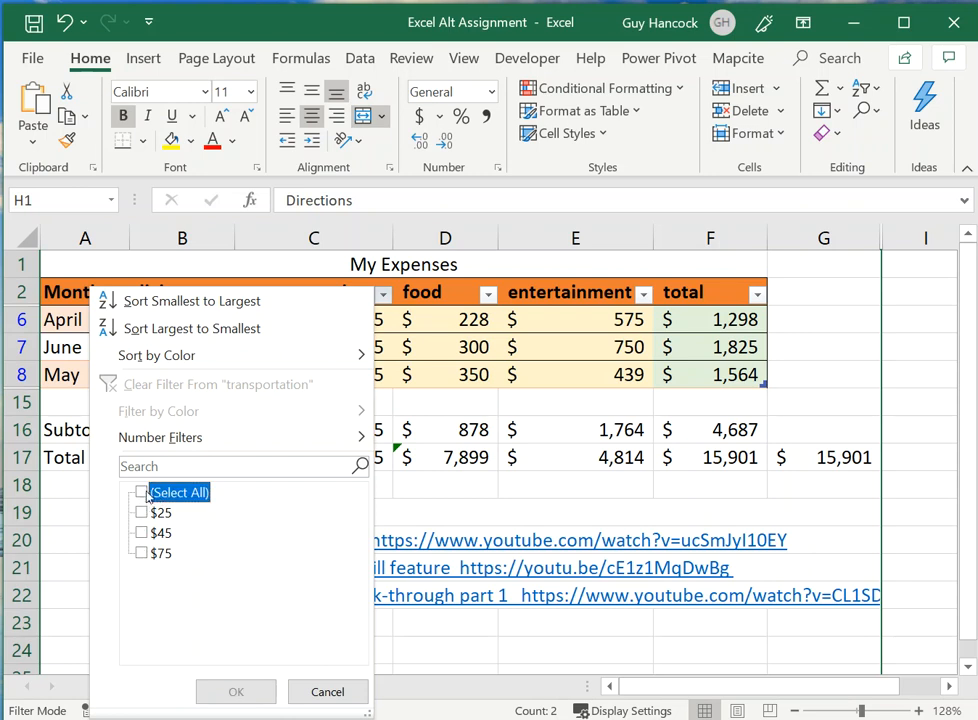
pyautogui.click(141, 493)
pyautogui.click(238, 692)
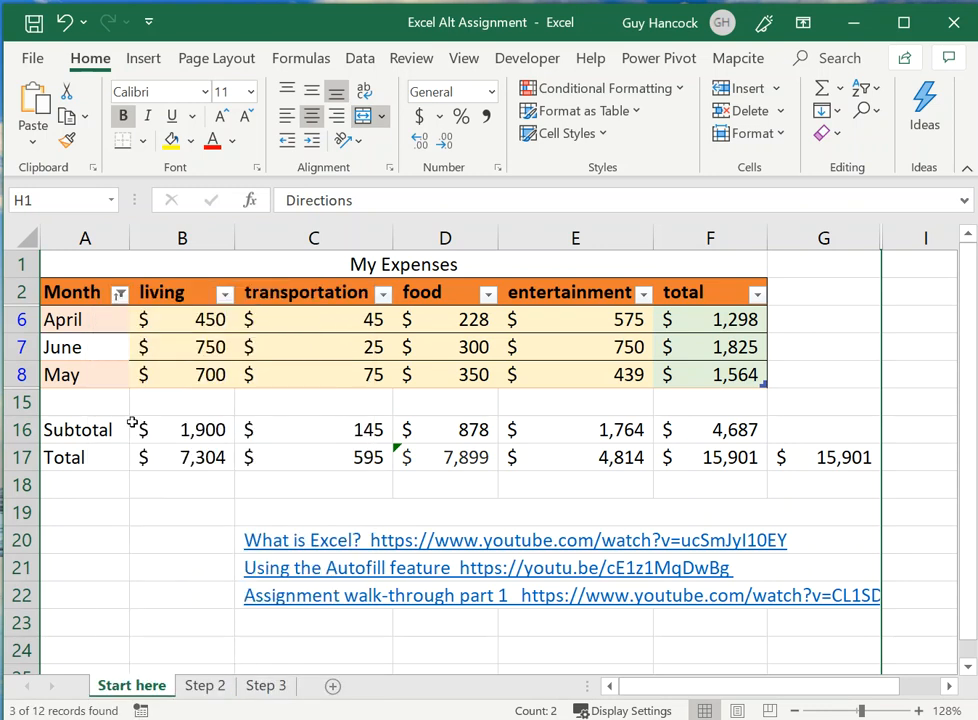
# Step: Remove the Month filter so that all months of the expense table are listed
pyautogui.click(120, 292)
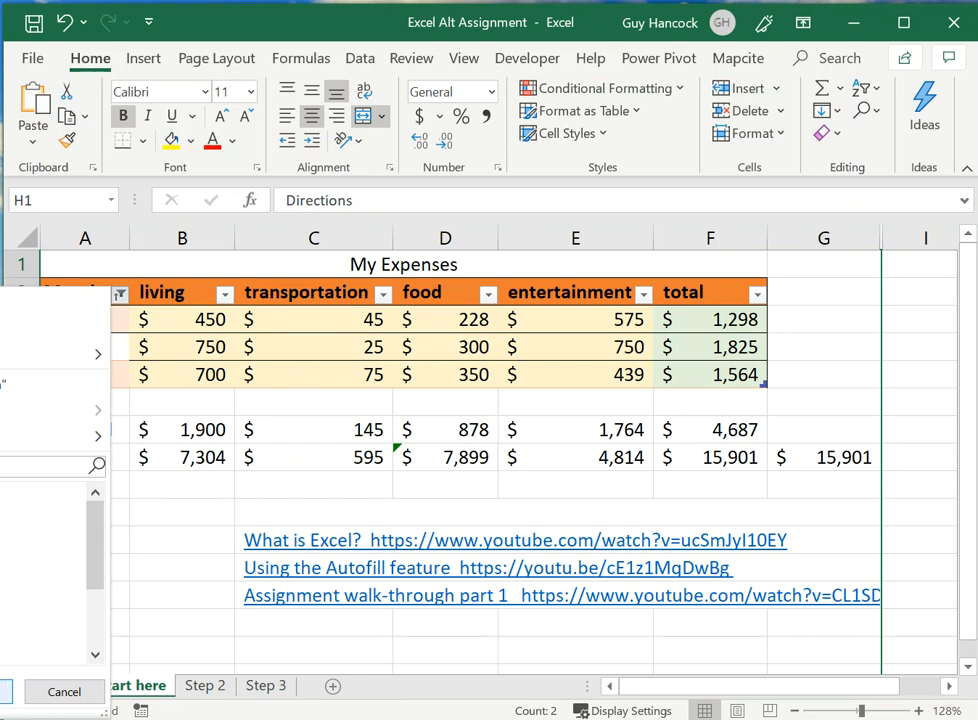
pyautogui.click(4, 692)
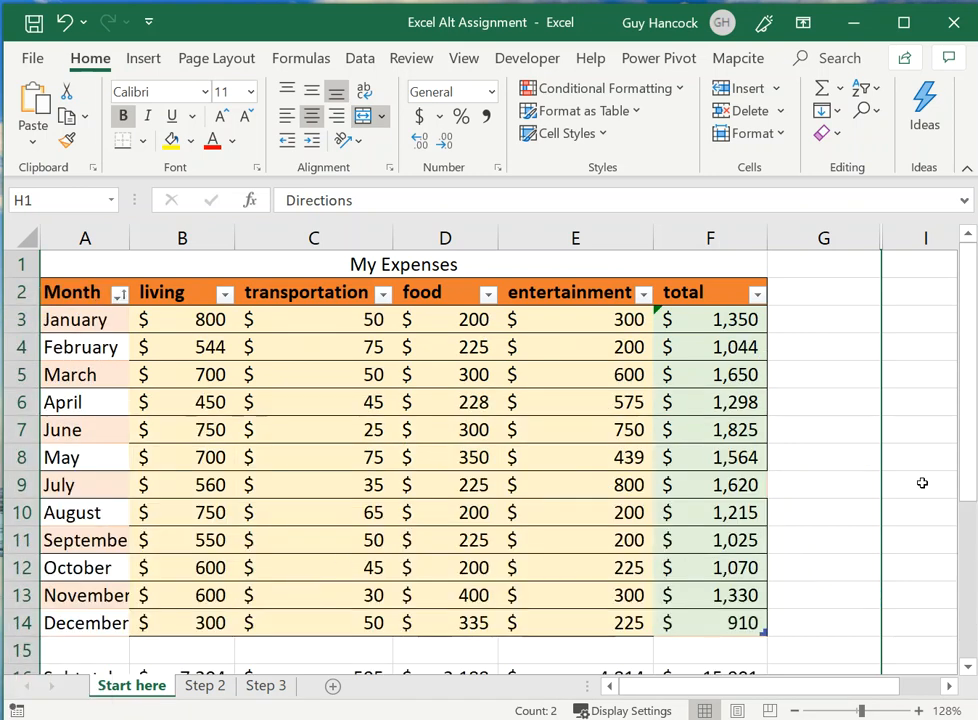
pyautogui.moveTo(961, 496)
pyautogui.mouseDown()
pyautogui.moveTo(967, 528)
pyautogui.moveTo(967, 517)
pyautogui.mouseUp()
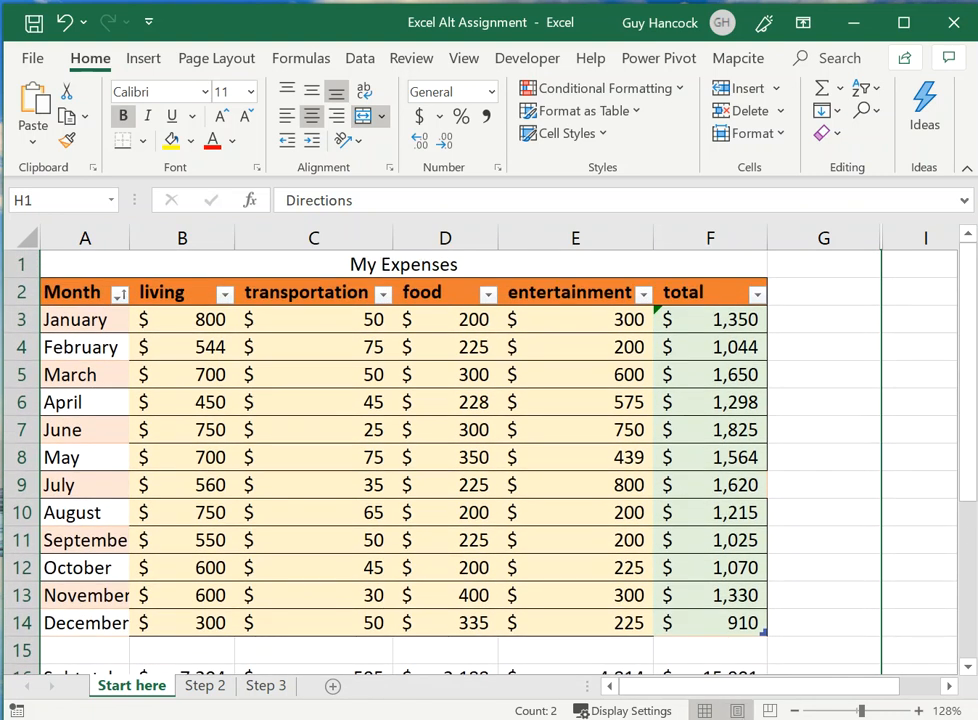
# Step: Zoom the sheet out to 100% and make the workbook window slightly smaller
pyautogui.click(795, 711)
pyautogui.click(795, 711)
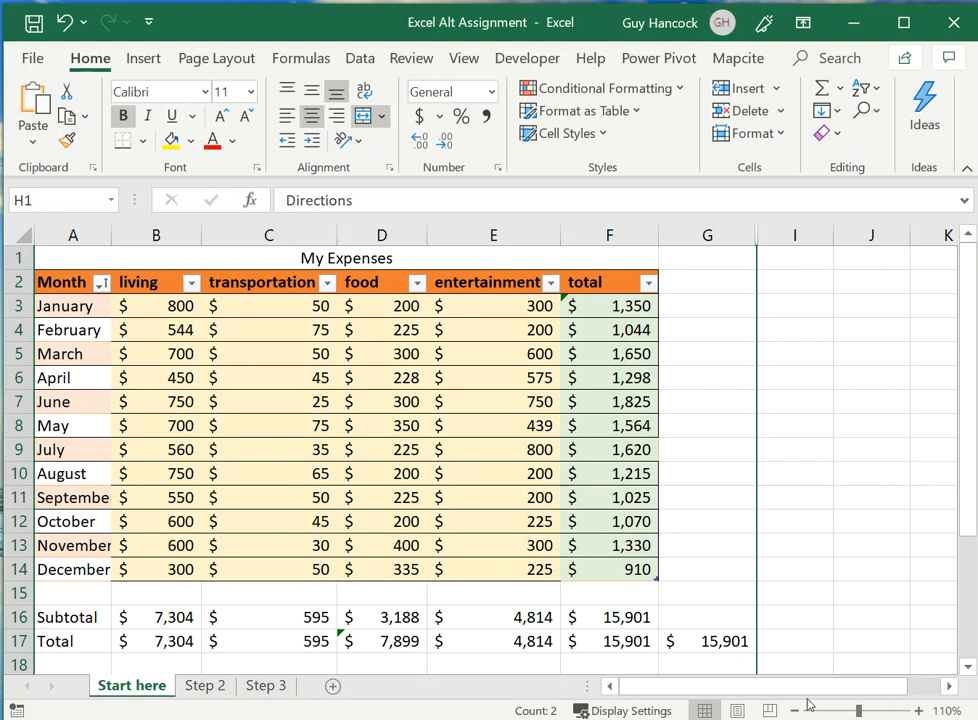
pyautogui.click(795, 711)
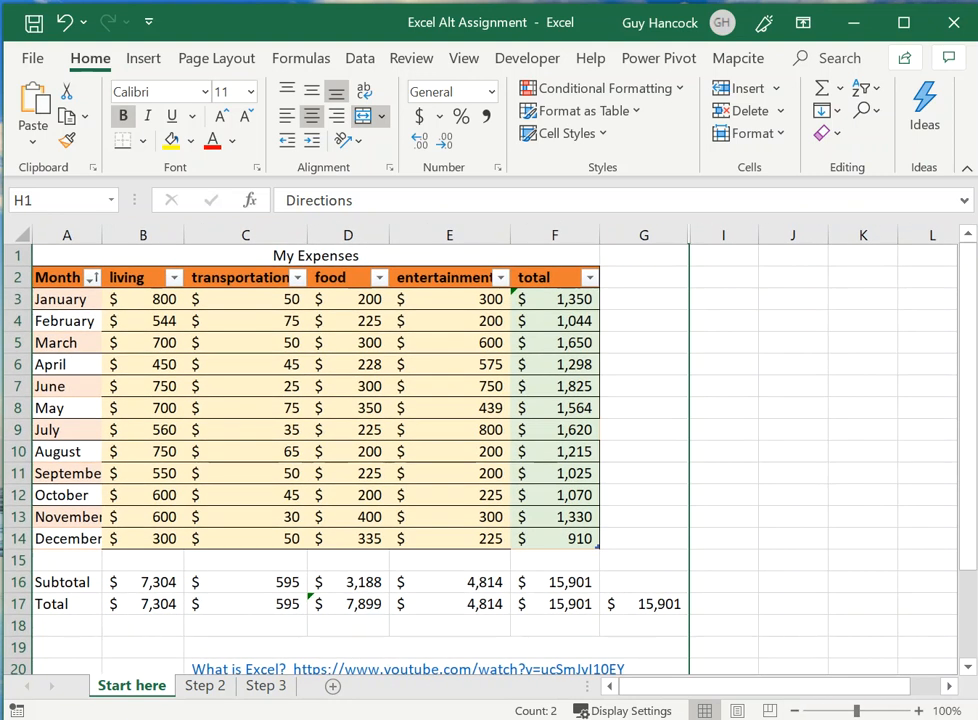
pyautogui.moveTo(973, 716); pyautogui.dragTo(958, 696)
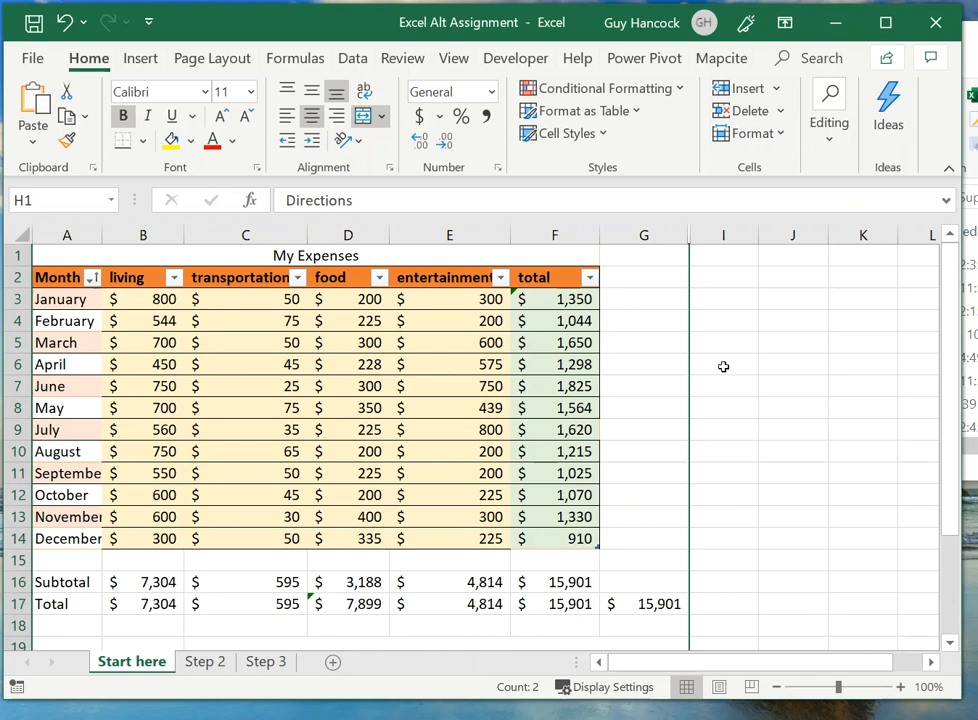
# Step: Restore the January total in F3 to the calculated column formula through its error options
pyautogui.click(534, 302)
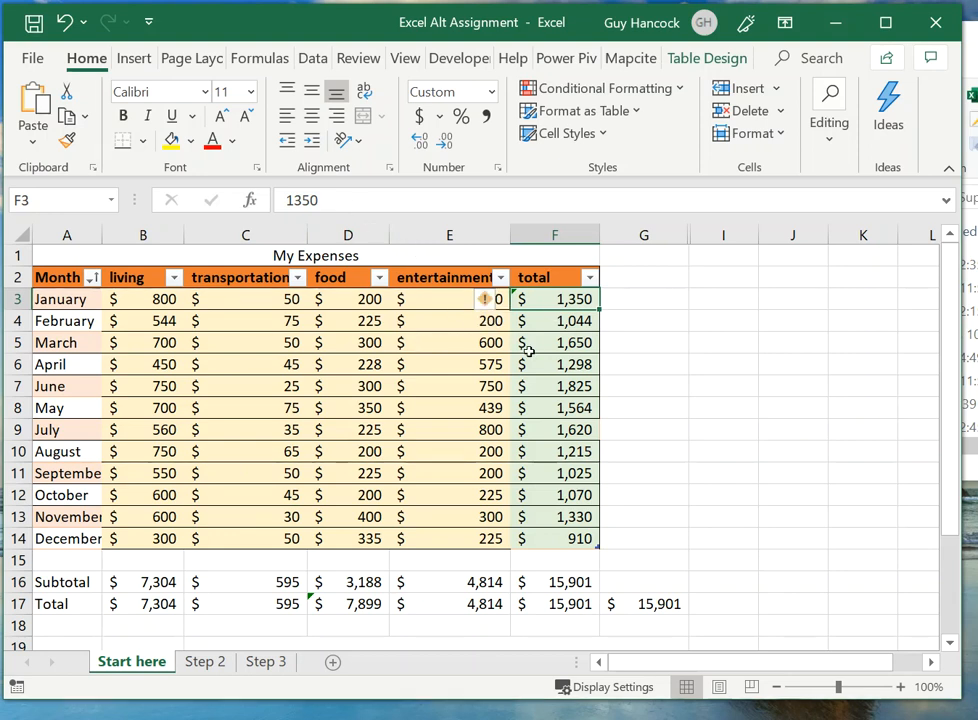
pyautogui.moveTo(491, 307)
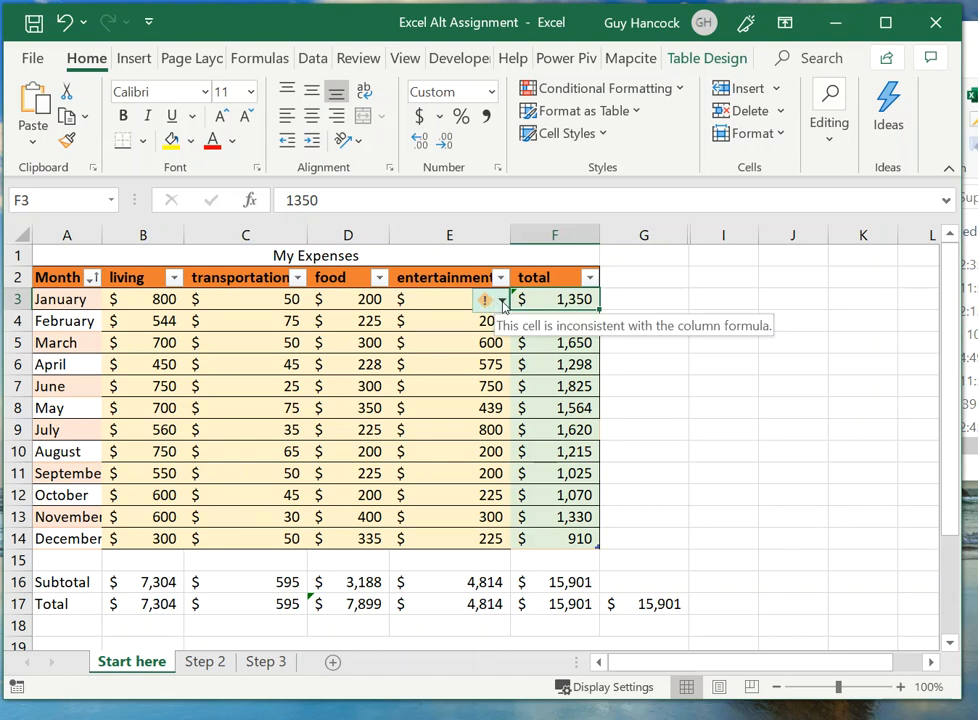
pyautogui.click(503, 301)
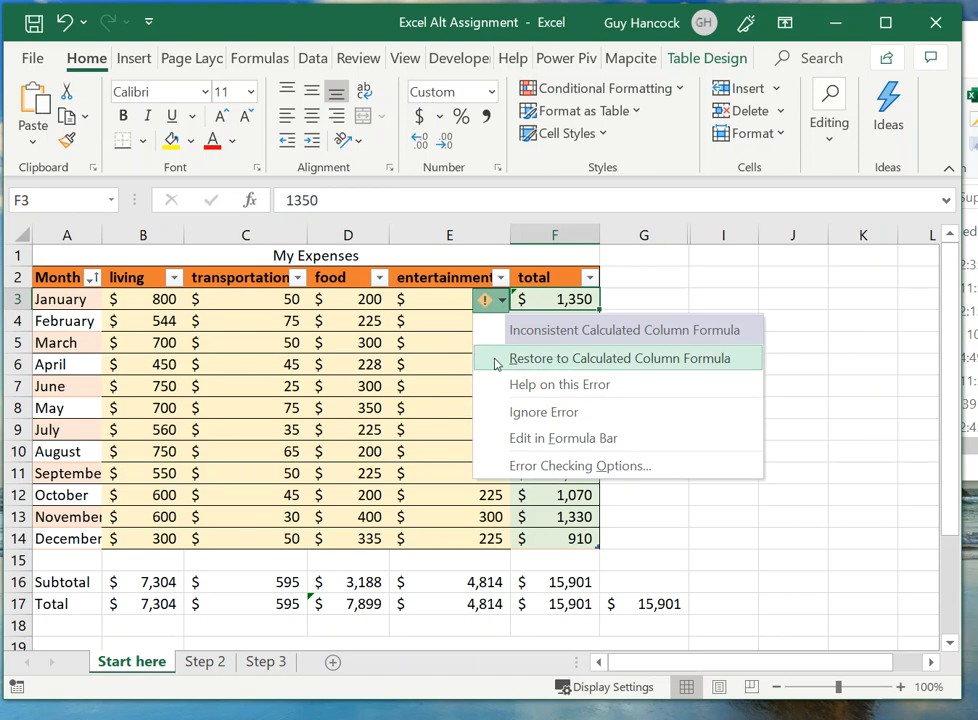
pyautogui.click(586, 362)
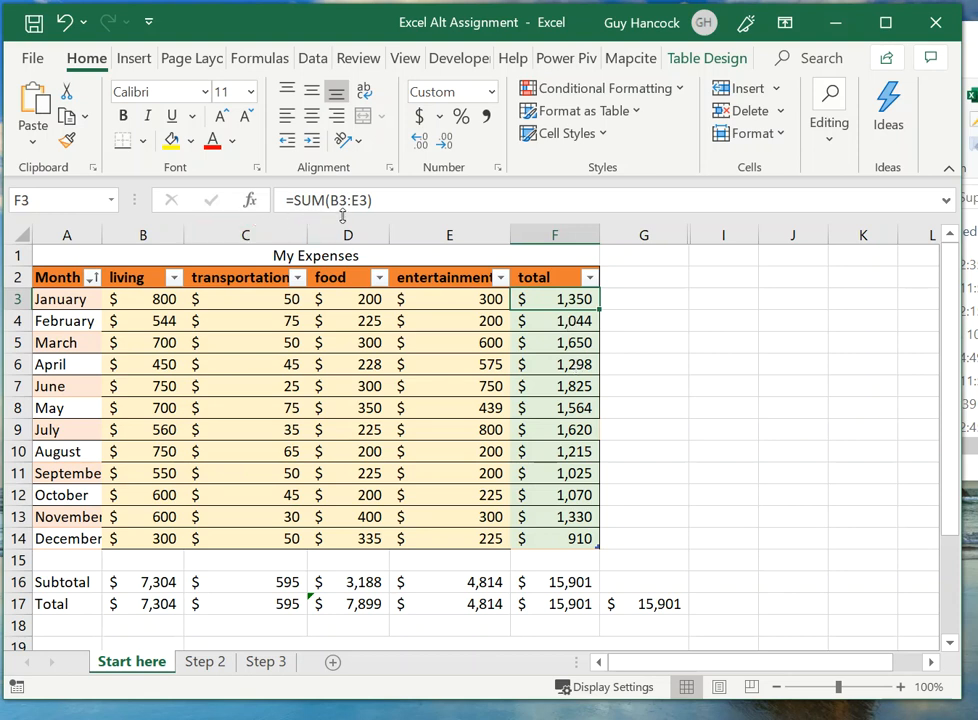
# Step: Check the row formulas in the total column for several months from February to November
pyautogui.click(569, 320)
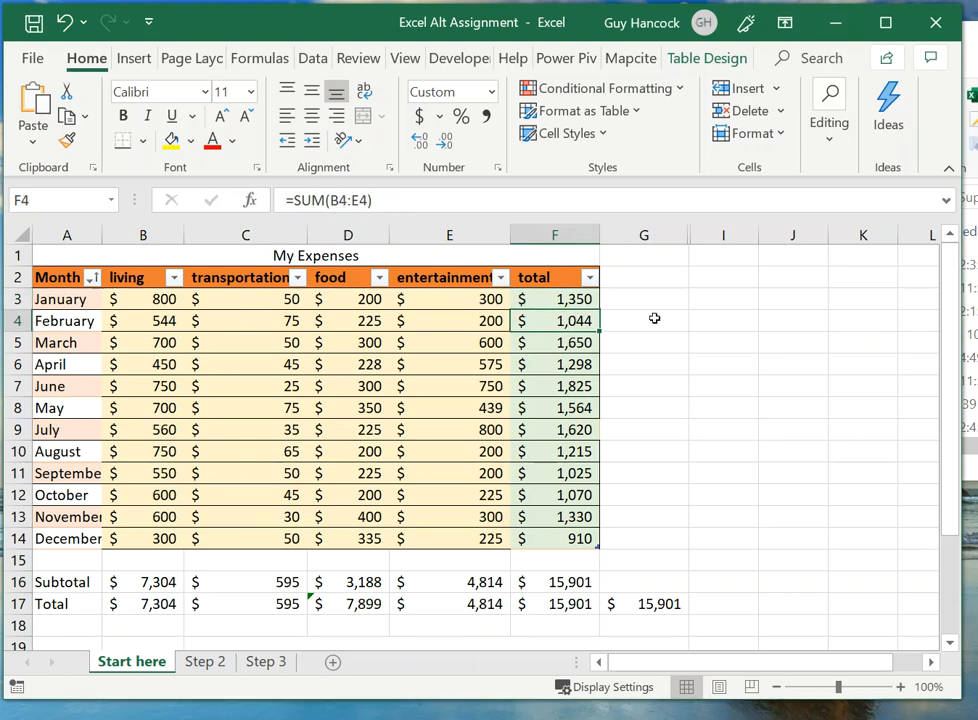
pyautogui.click(578, 367)
pyautogui.click(574, 386)
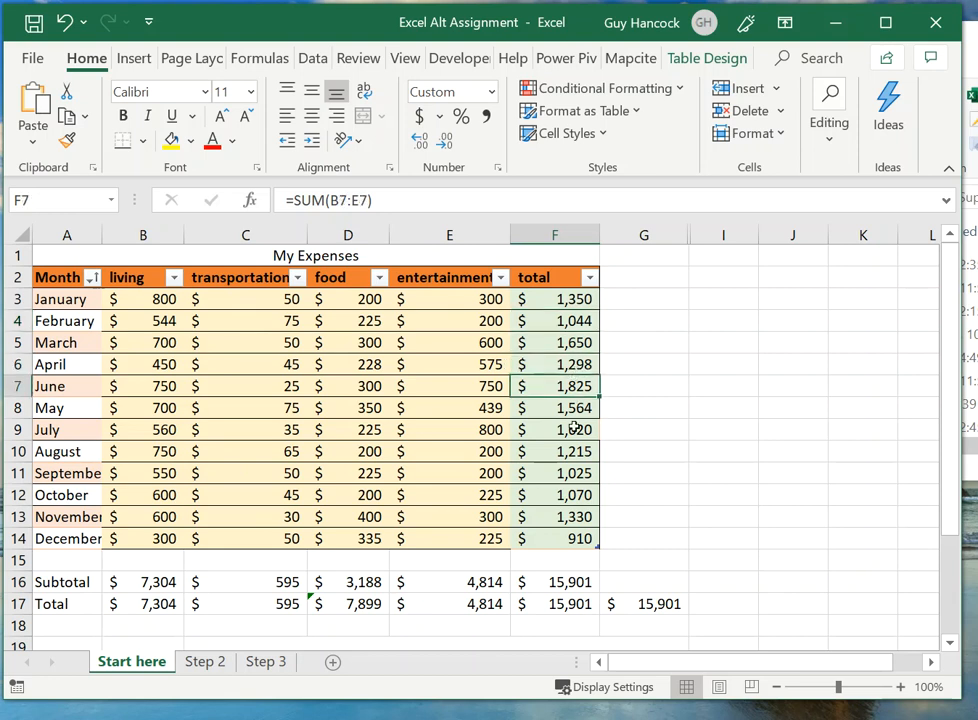
pyautogui.click(574, 432)
pyautogui.click(571, 473)
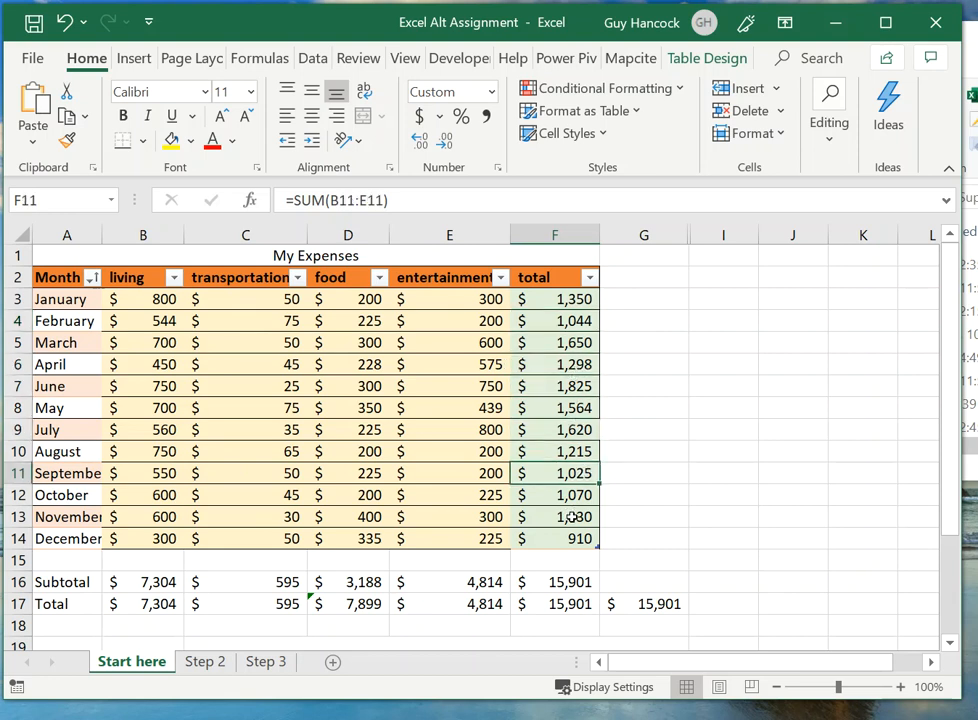
pyautogui.click(571, 517)
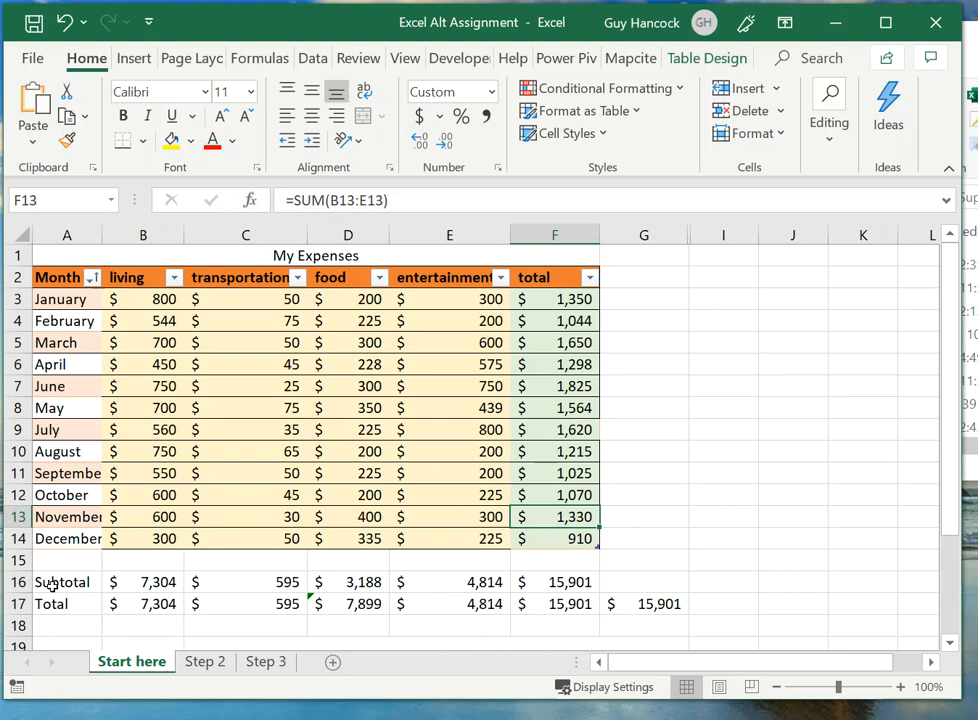
# Step: Examine the function number and cell range of the SUBTOTAL formula in B16, keeping the formula as it is
pyautogui.click(148, 585)
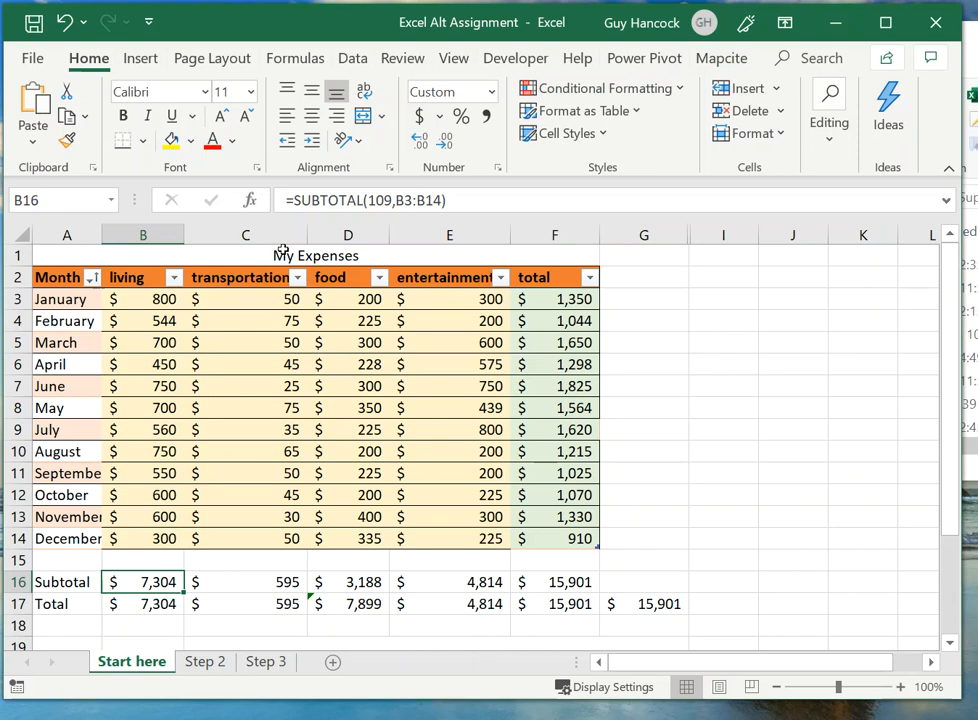
pyautogui.click(380, 201)
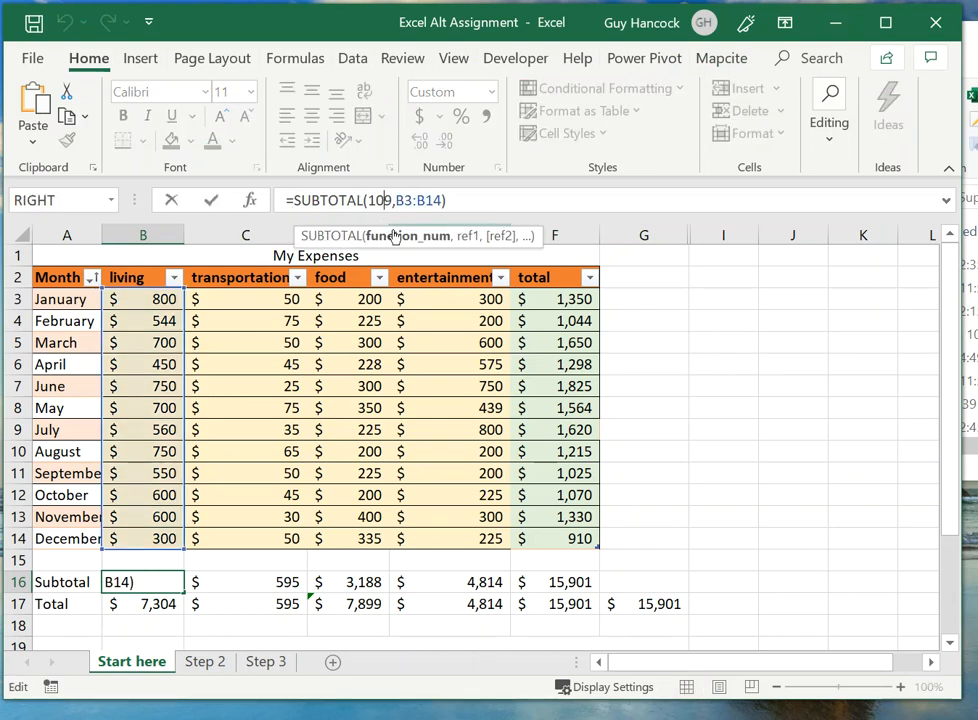
pyautogui.click(395, 236)
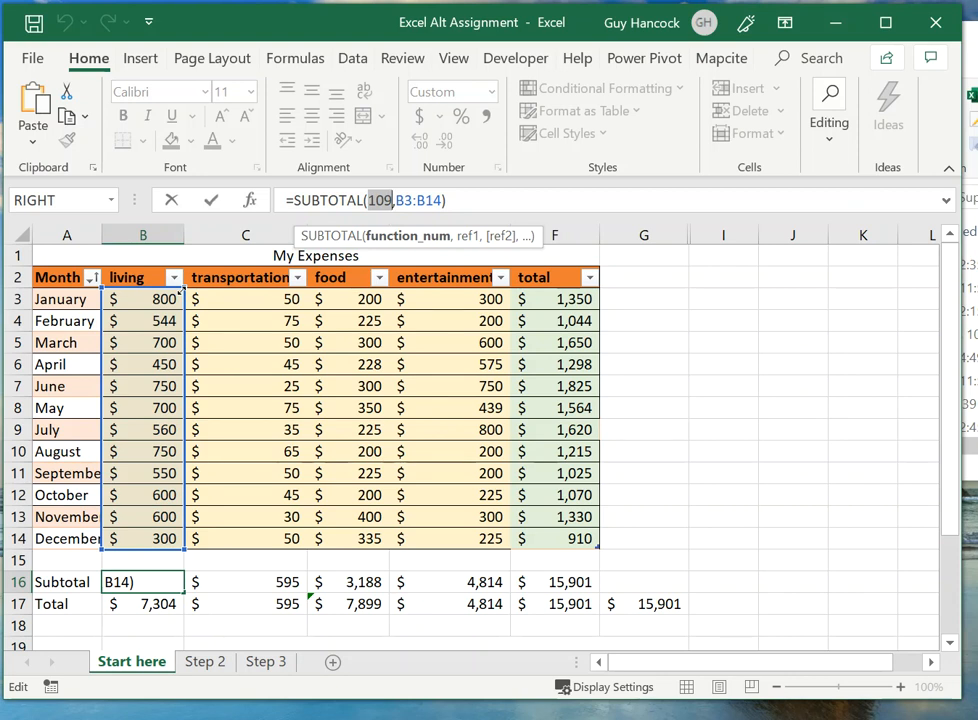
pyautogui.moveTo(180, 298)
pyautogui.mouseDown()
pyautogui.moveTo(178, 384)
pyautogui.moveTo(182, 316)
pyautogui.moveTo(268, 295)
pyautogui.moveTo(197, 299)
pyautogui.mouseUp()
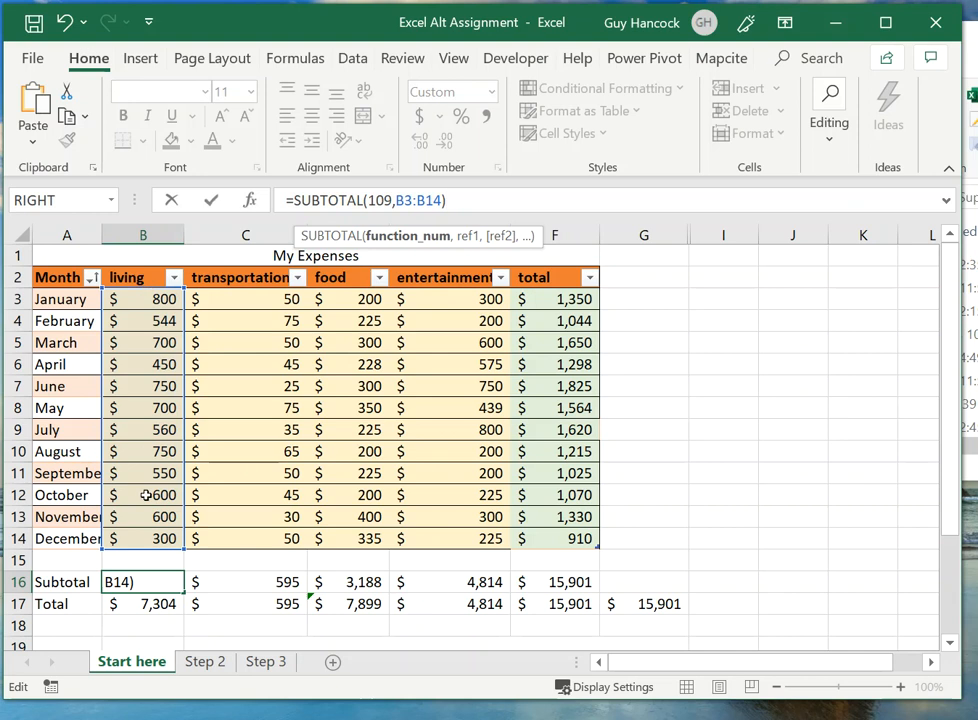
pyautogui.click(210, 201)
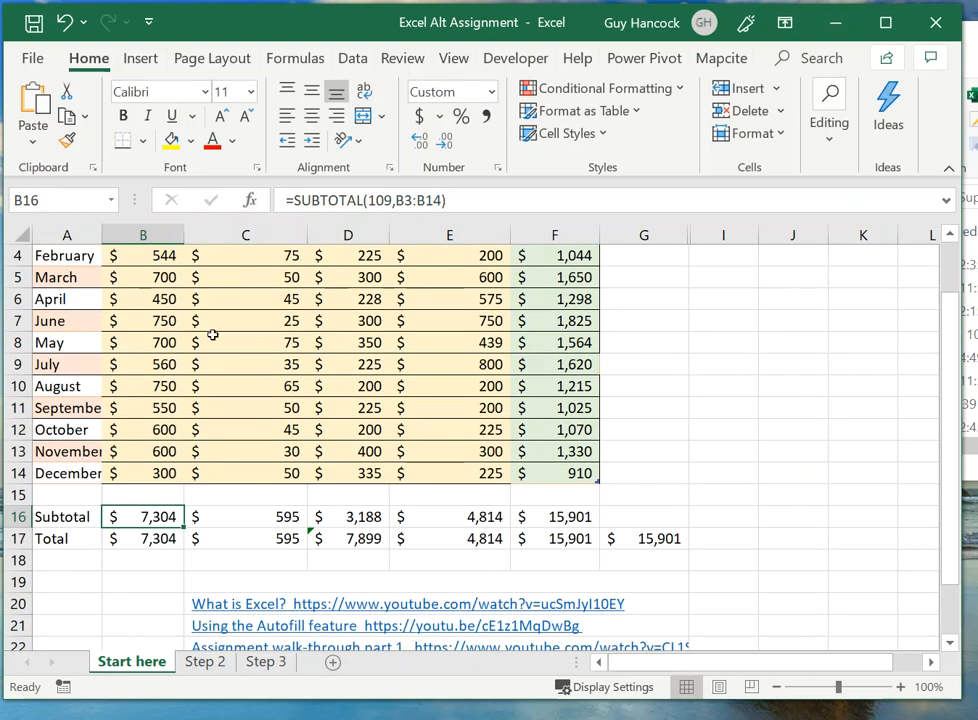
# Step: Fill the living subtotal formula from B16 across the Subtotal row to F16
pyautogui.scroll(1, 230, 341)
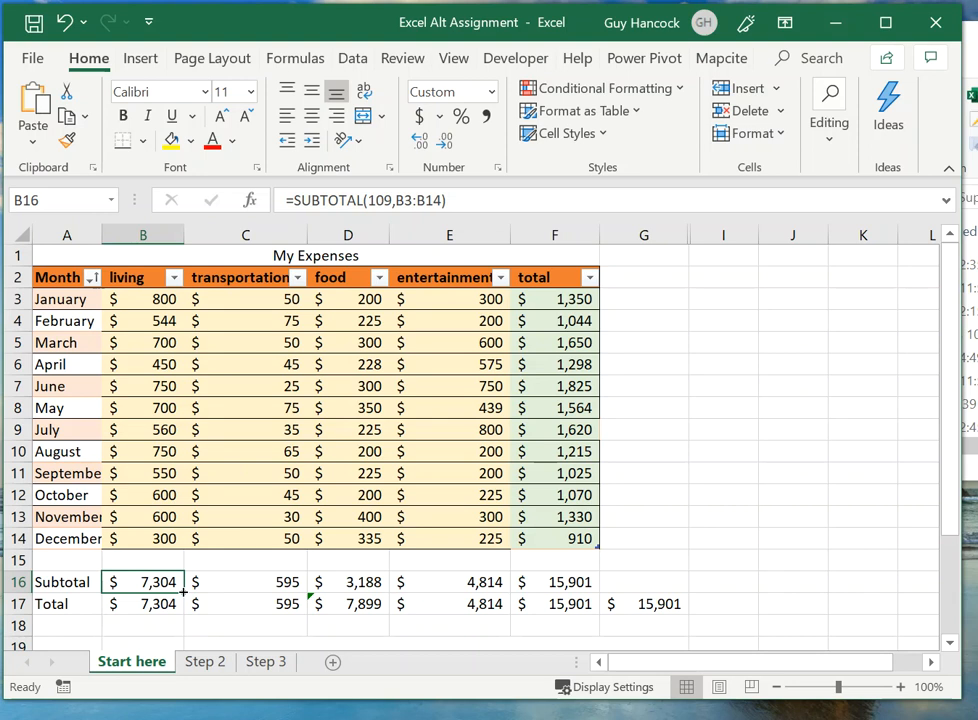
pyautogui.moveTo(183, 592); pyautogui.dragTo(487, 588)
pyautogui.moveTo(548, 588); pyautogui.dragTo(557, 585)
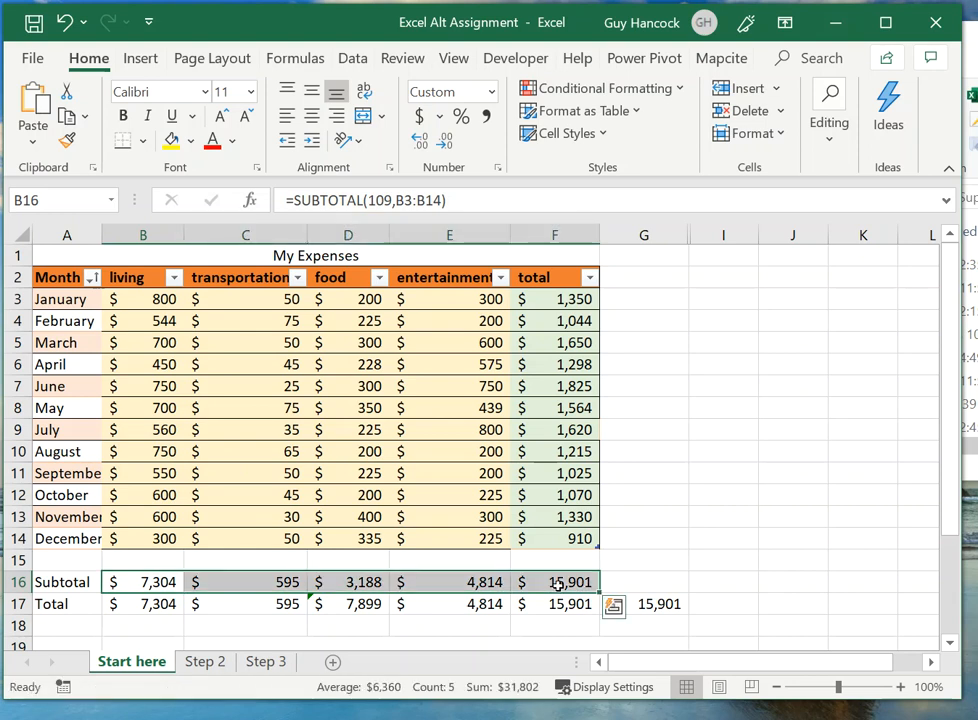
# Step: Examine the range referenced by the SUBTOTAL formula in F16 and keep the formula as it is
pyautogui.click(557, 586)
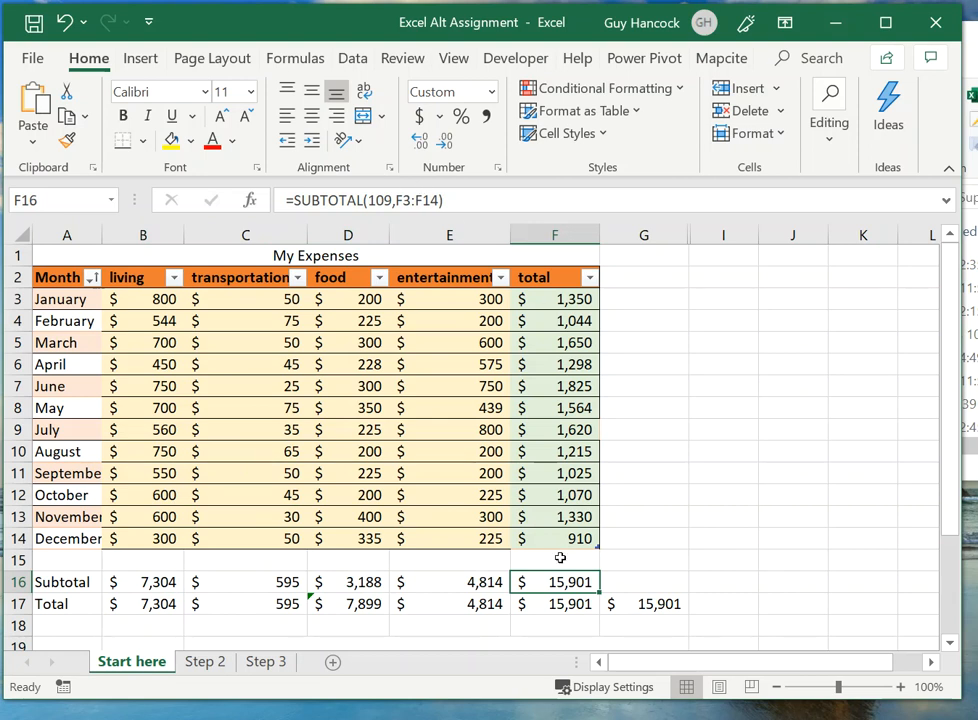
pyautogui.click(409, 199)
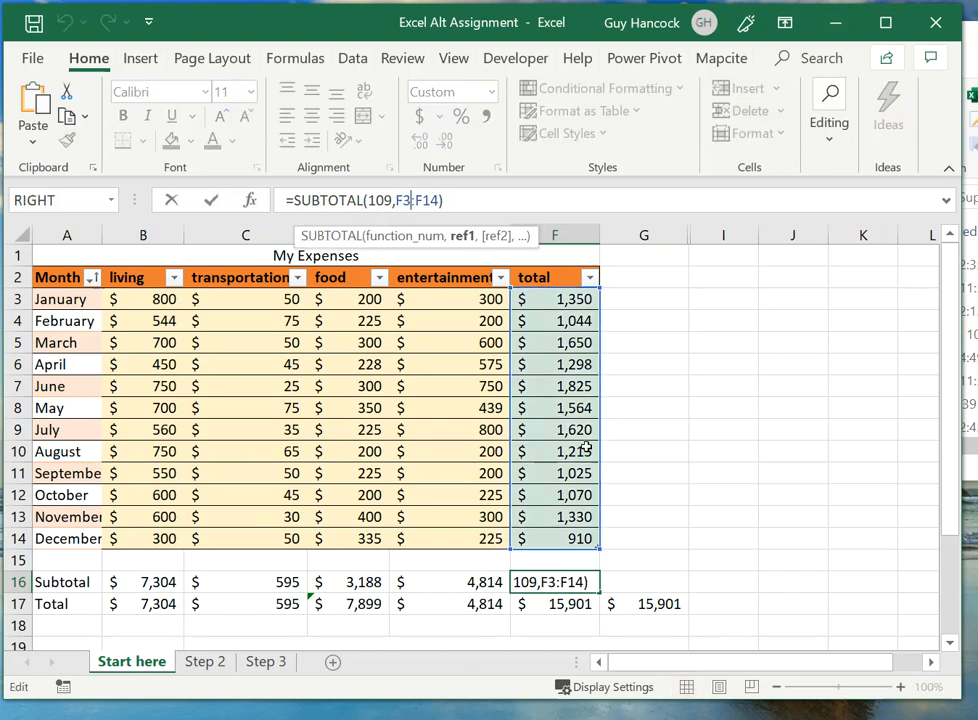
pyautogui.click(211, 201)
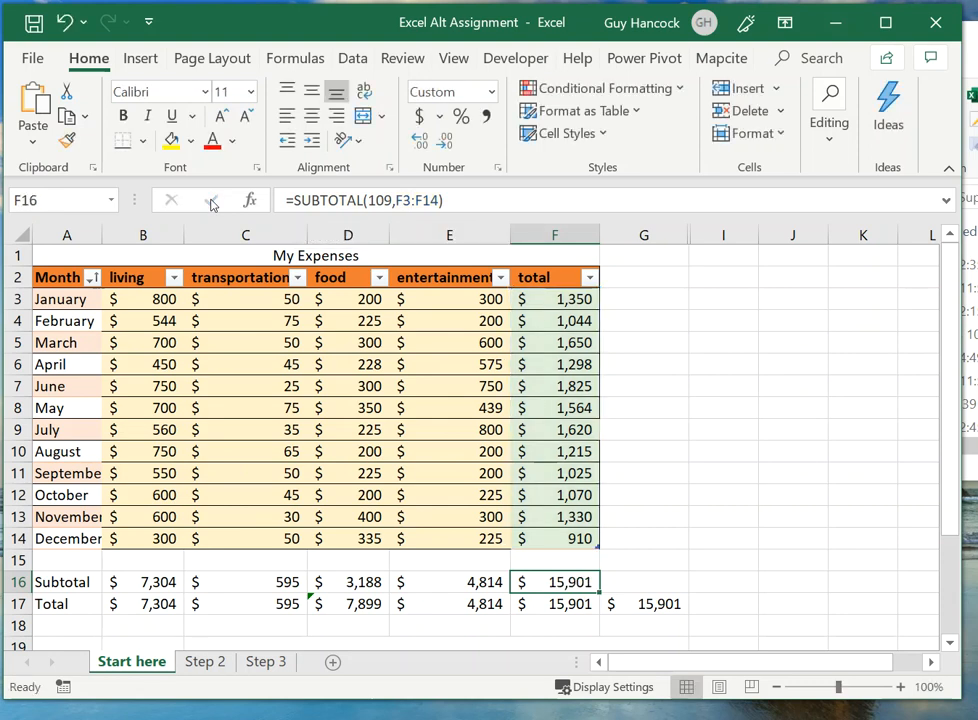
# Step: Examine the range of the SUM formula in B17 and leave the cell without changing it
pyautogui.click(141, 604)
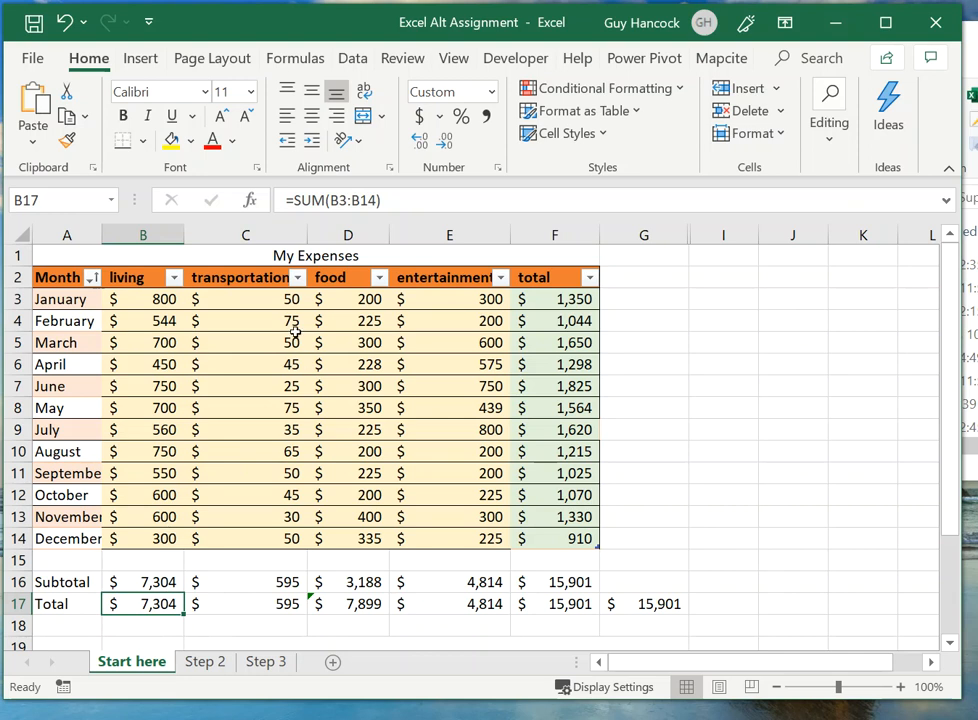
pyautogui.click(354, 201)
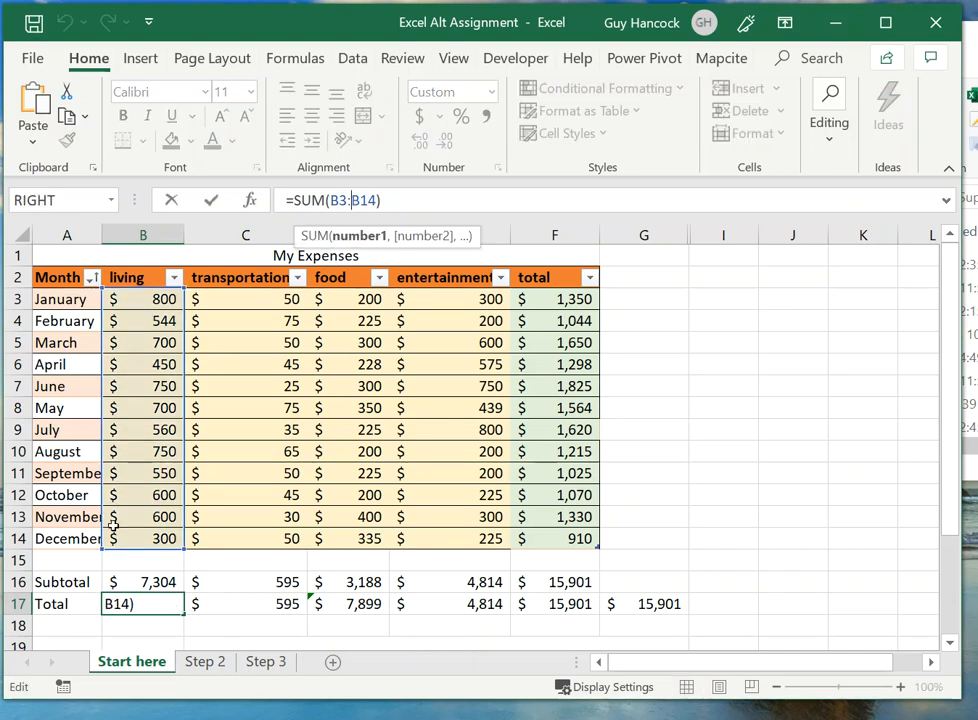
pyautogui.click(255, 604)
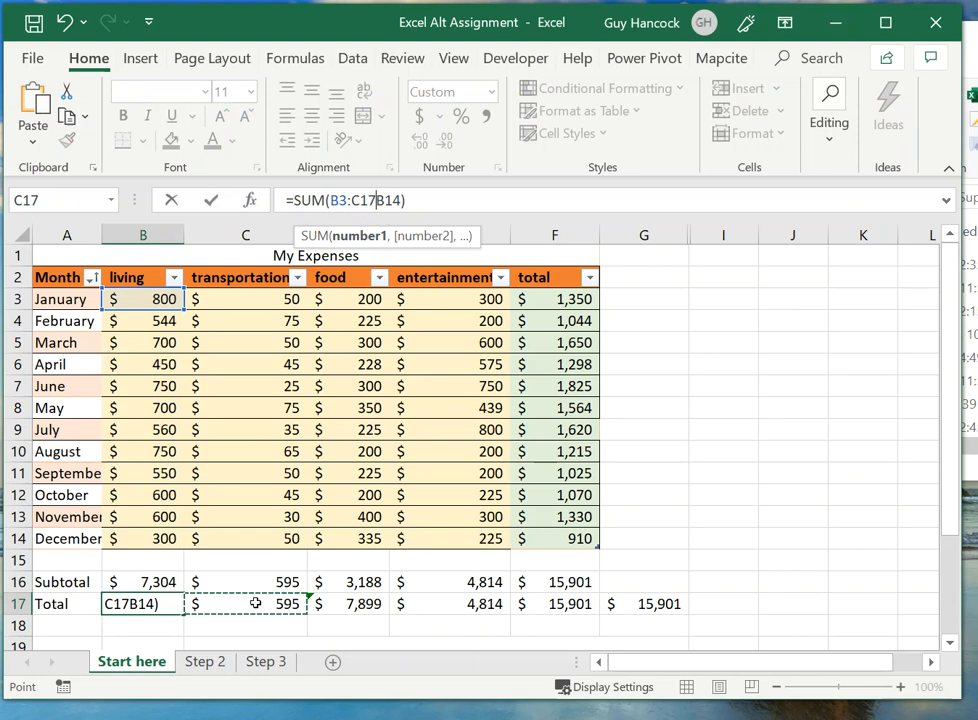
pyautogui.click(171, 200)
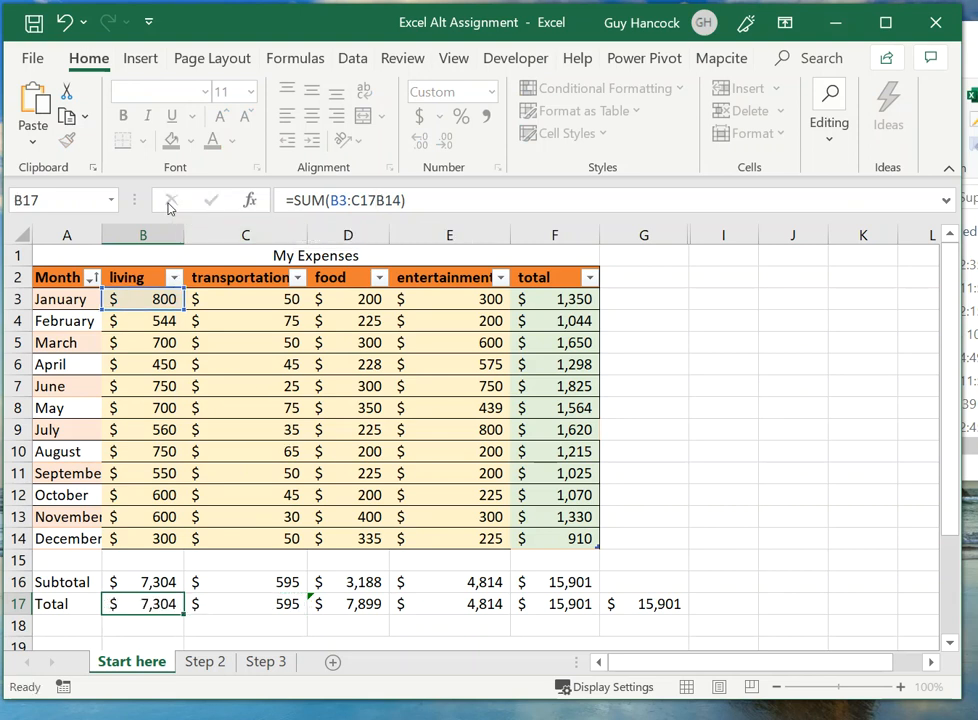
# Step: Examine the SUM formulas for the transportation and food totals in C17 and D17
pyautogui.click(704, 457)
pyautogui.click(255, 605)
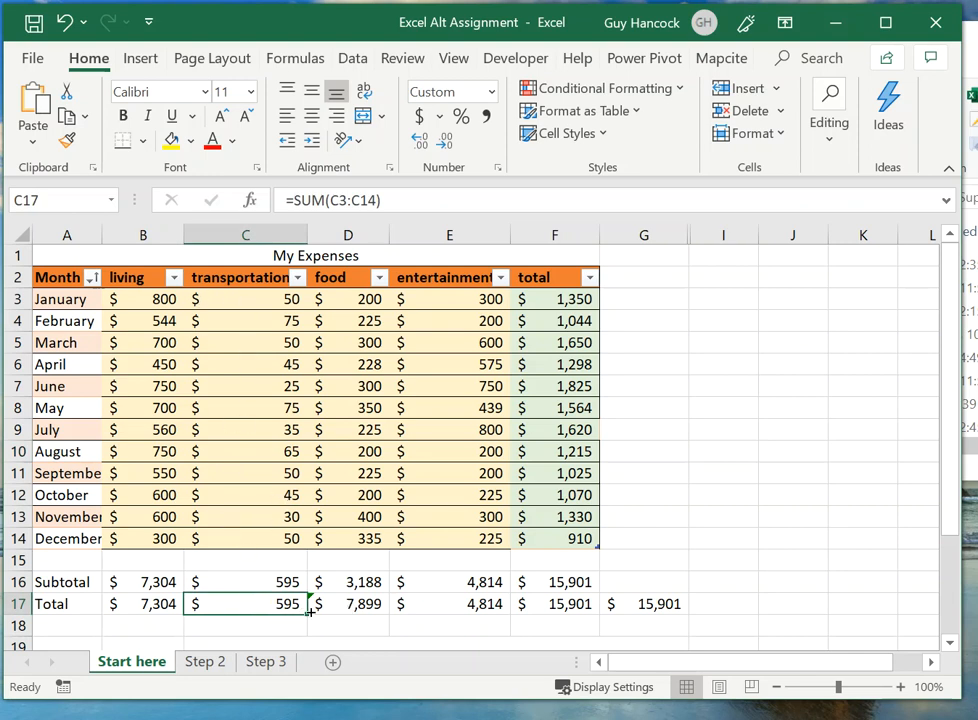
pyautogui.click(367, 608)
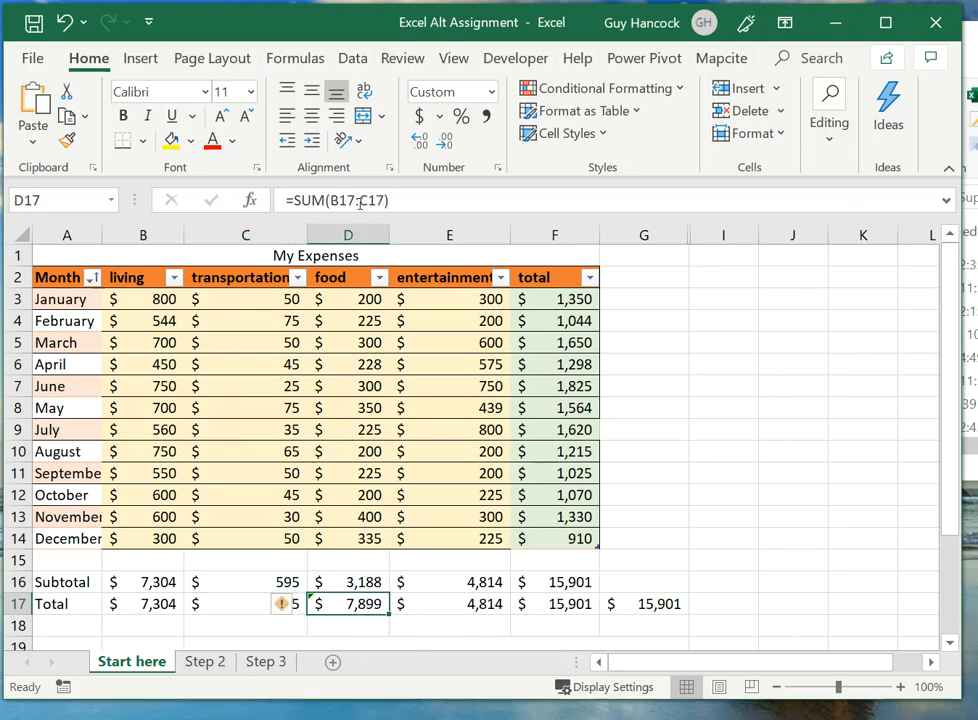
# Step: Examine which cells the food total's SUM formula in D17 references and discard the edit
pyautogui.click(360, 201)
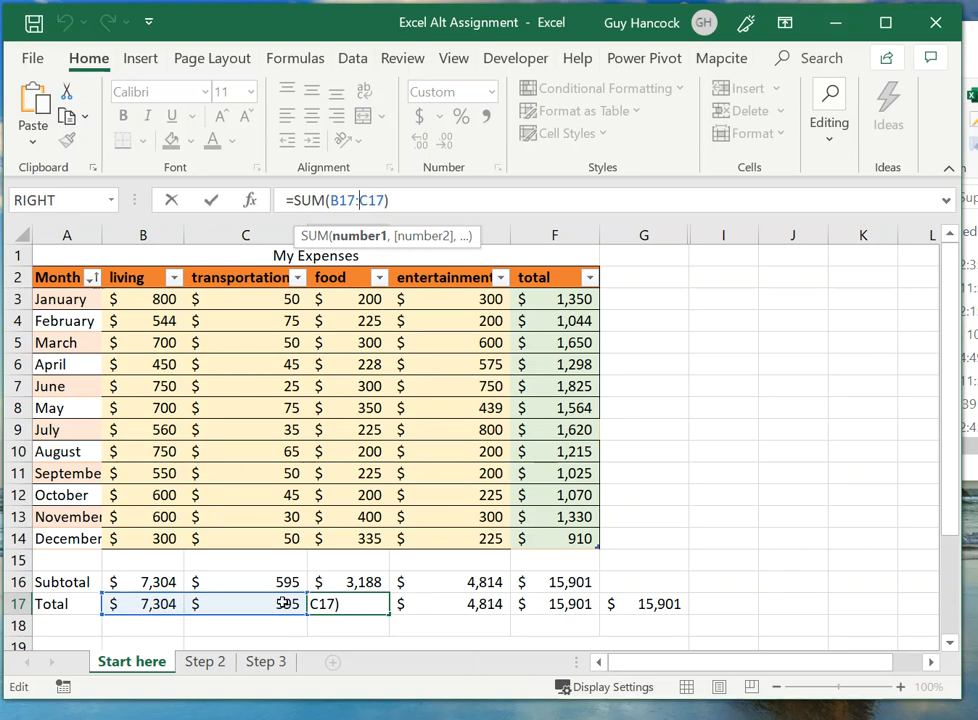
pyautogui.click(148, 604)
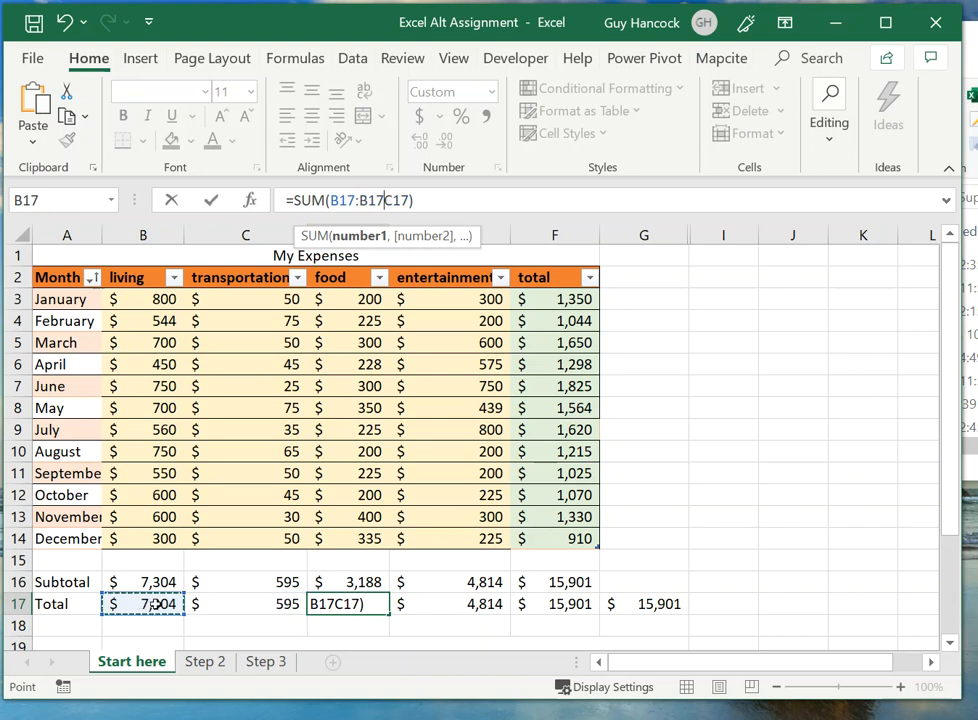
pyautogui.keyDown('shift'); pyautogui.click(219, 609); pyautogui.keyUp('shift')
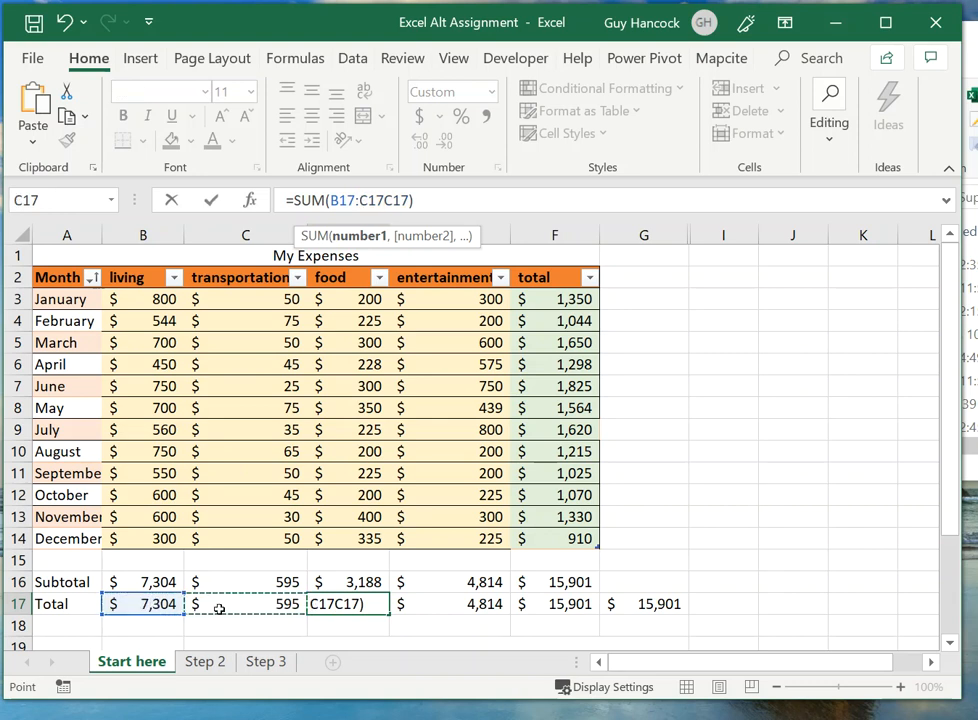
pyautogui.click(174, 200)
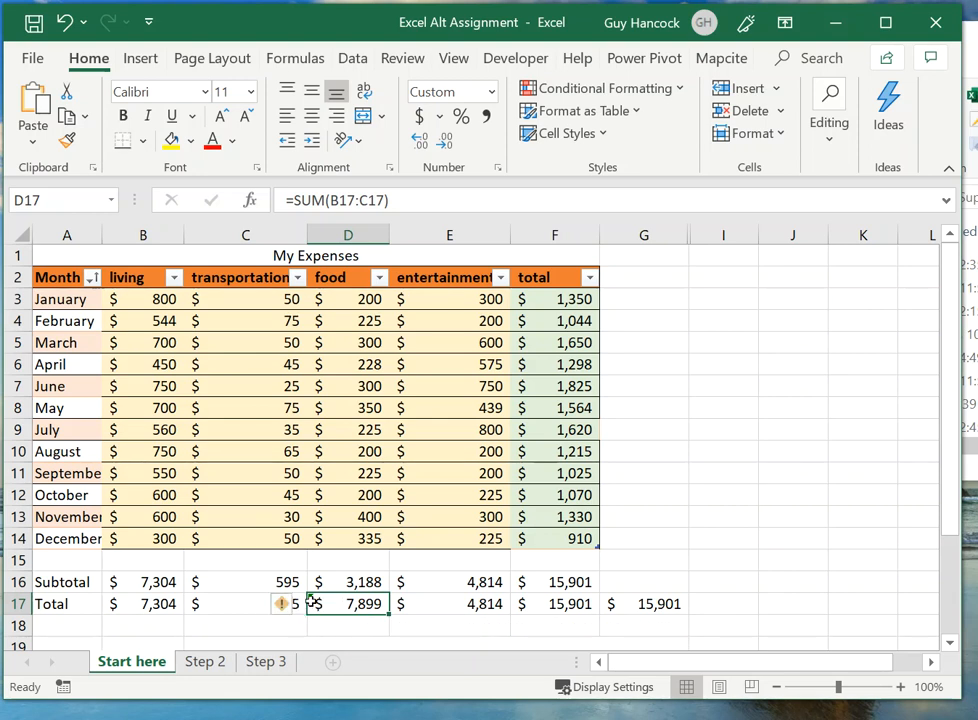
# Step: Correct the inconsistent food total formula in D17 by copying the formula from the cell to its left
pyautogui.moveTo(283, 613)
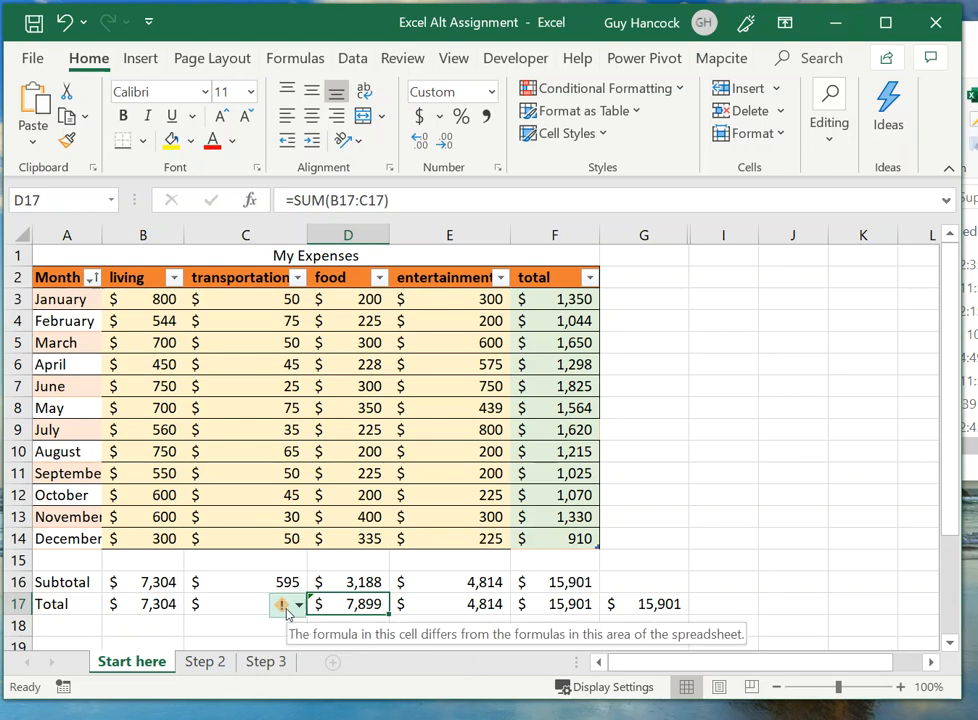
pyautogui.click(298, 609)
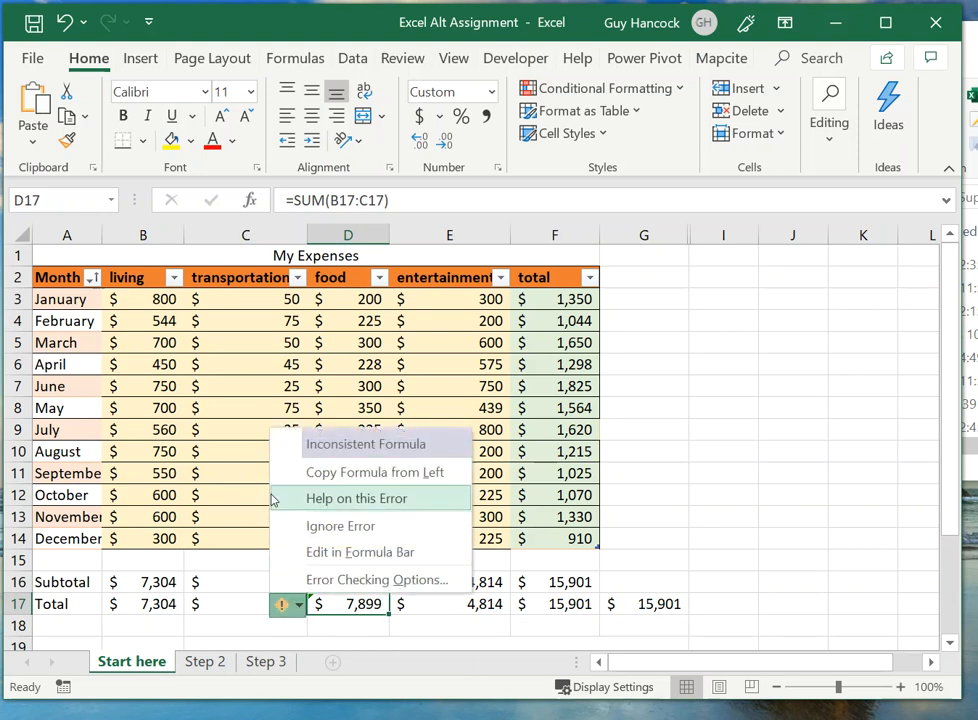
pyautogui.click(373, 474)
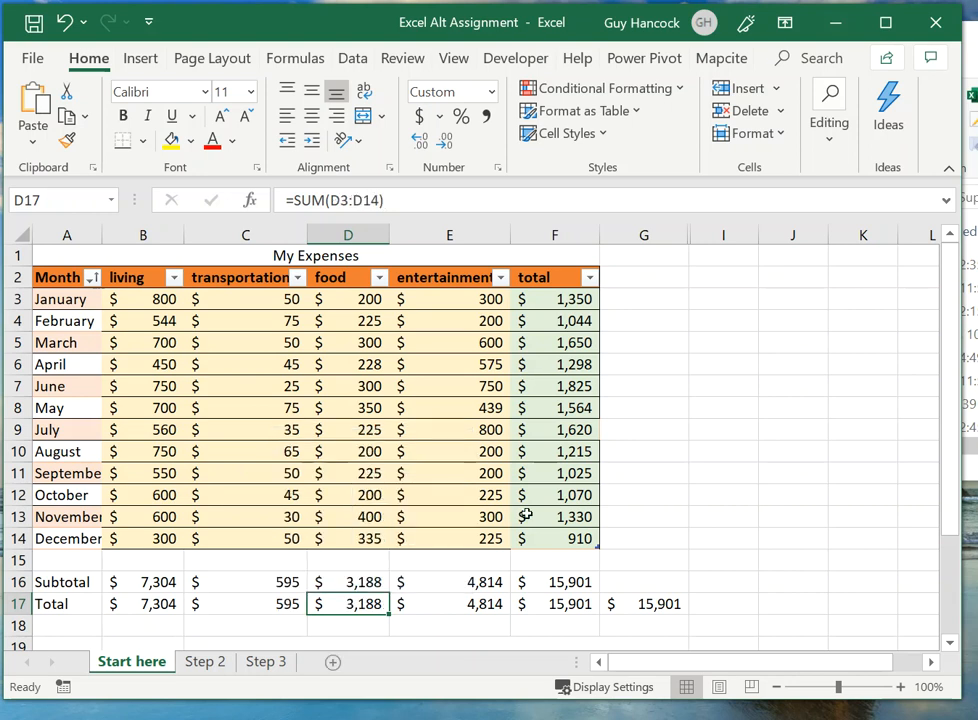
pyautogui.click(809, 532)
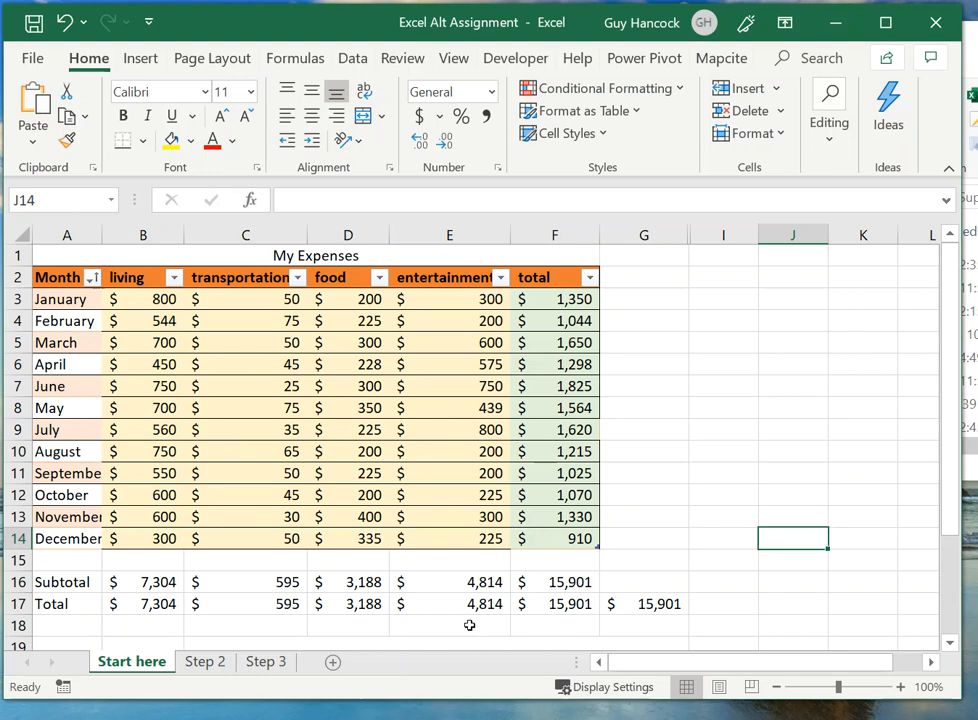
# Step: Apply the lightest green theme fill to the total cell F17, matching the table's total column
pyautogui.click(541, 604)
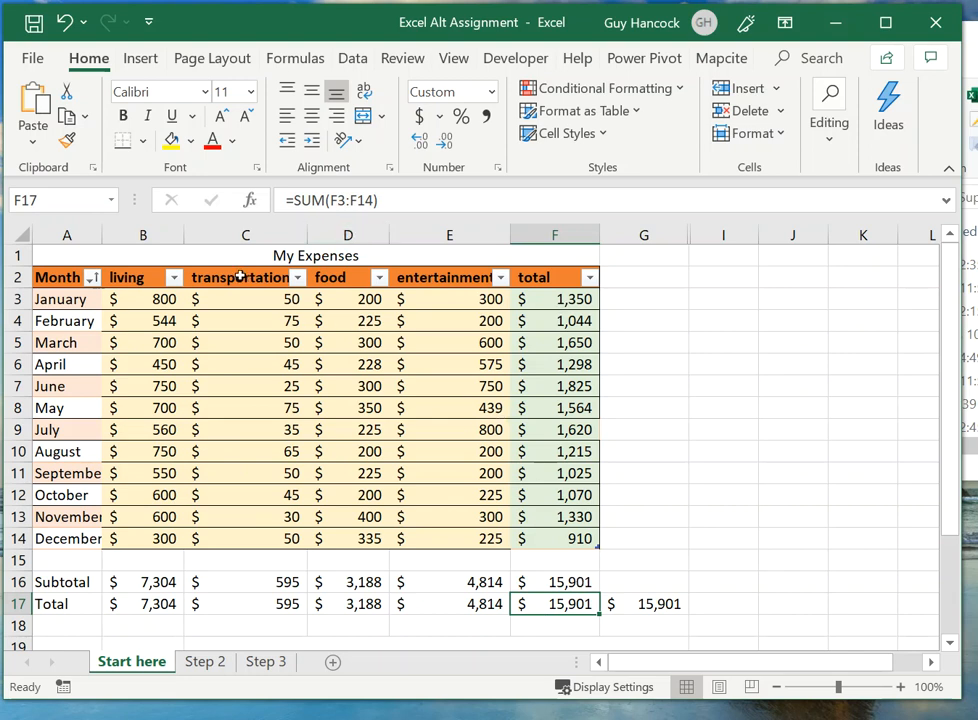
pyautogui.click(193, 143)
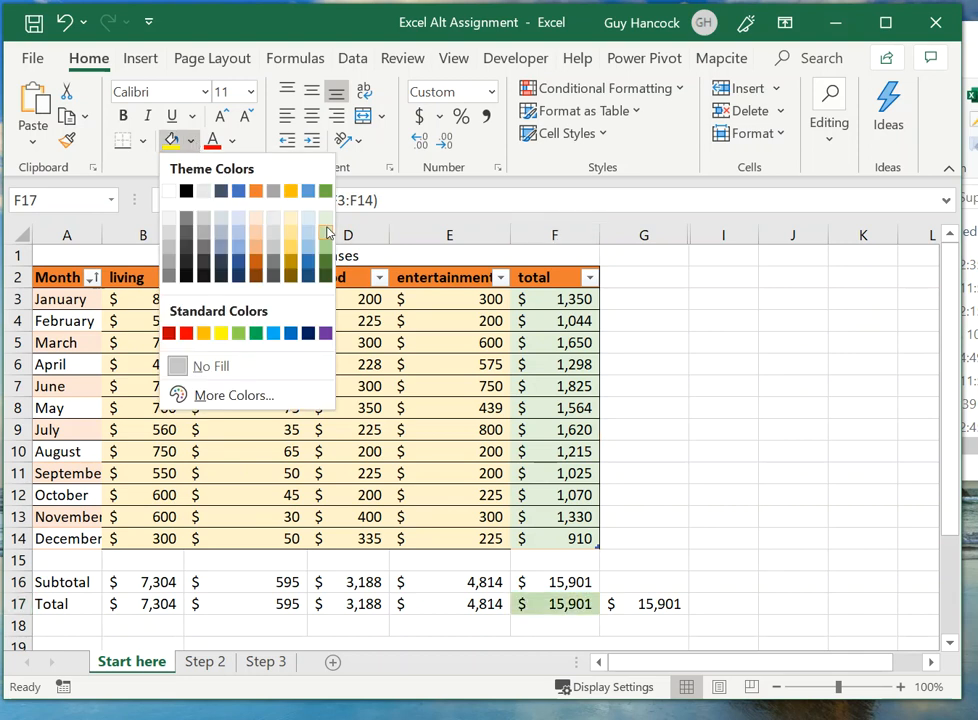
pyautogui.click(327, 216)
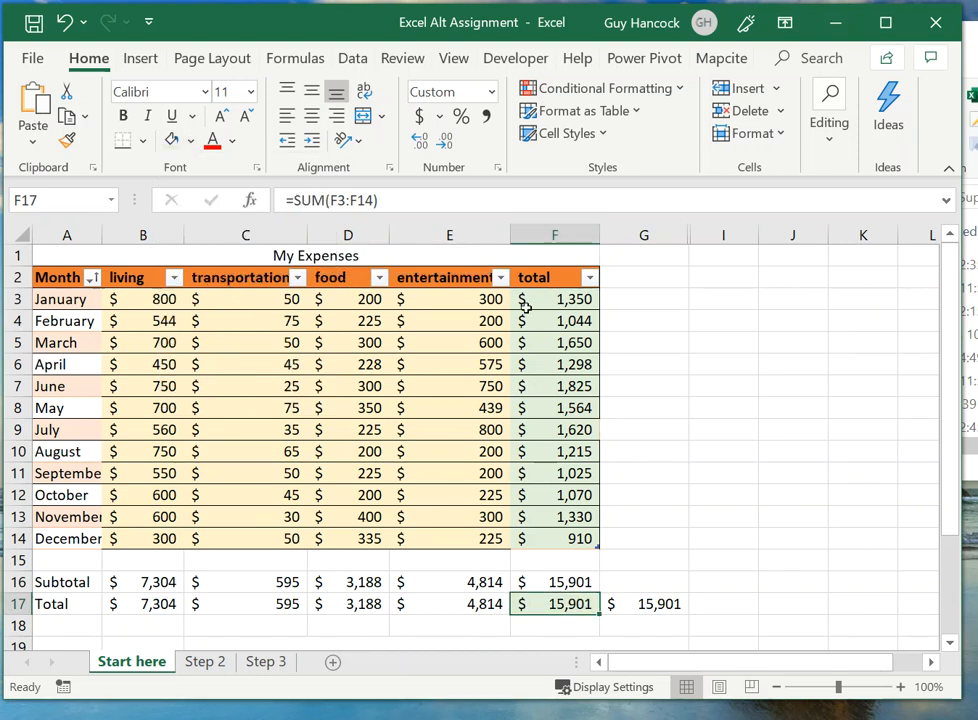
# Step: Examine the range referenced by the living total's SUM formula in B17 and keep the formula as it is
pyautogui.click(150, 604)
pyautogui.scroll(-1, 156, 640)
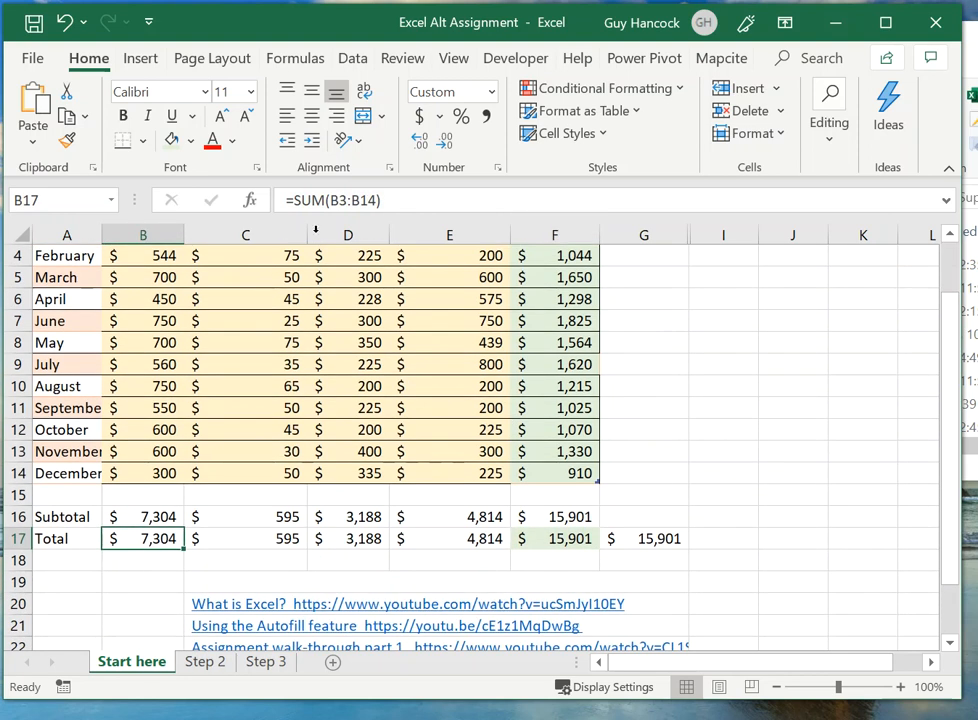
pyautogui.click(346, 200)
pyautogui.scroll(1, 319, 485)
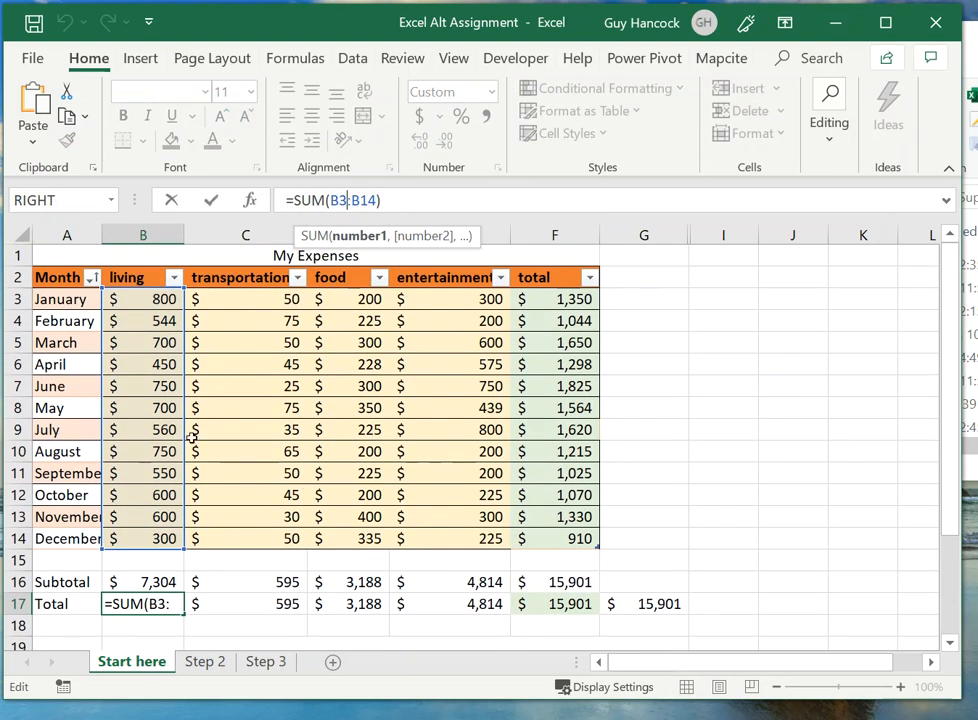
pyautogui.click(163, 604)
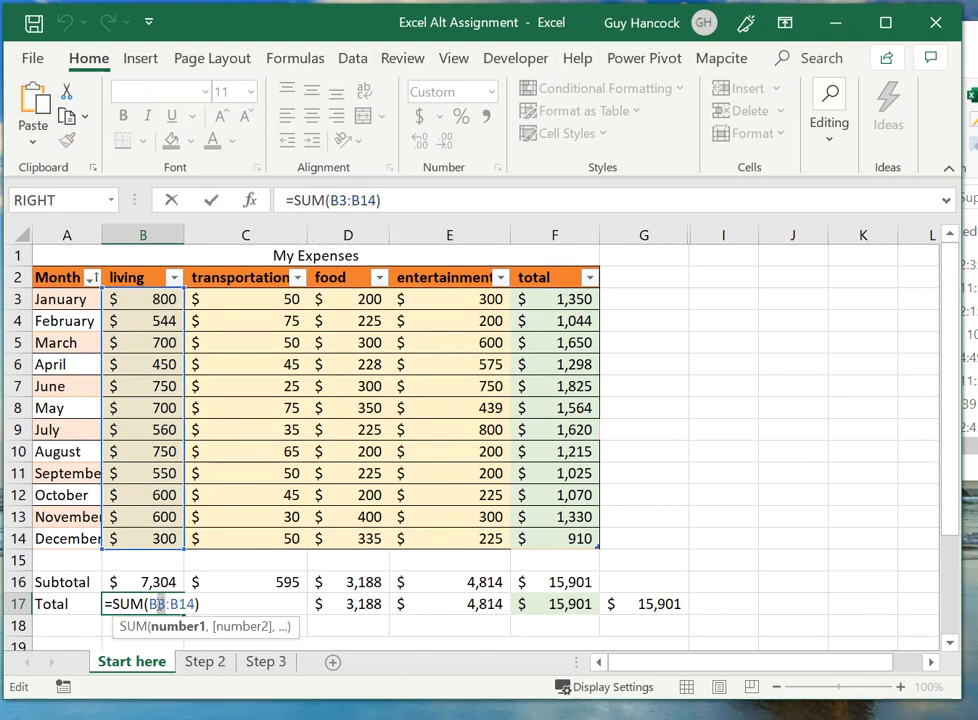
pyautogui.click(211, 200)
# Step: Apply the lightest gold theme fill to the Total row cells B17:E17
pyautogui.moveTo(175, 604); pyautogui.dragTo(445, 608)
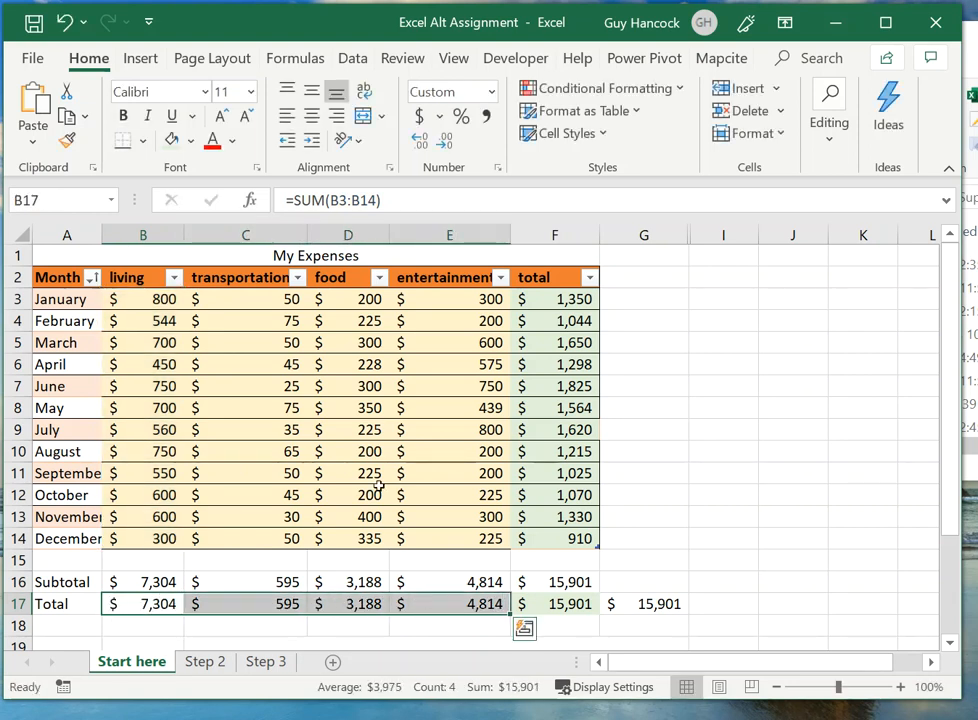
pyautogui.click(191, 140)
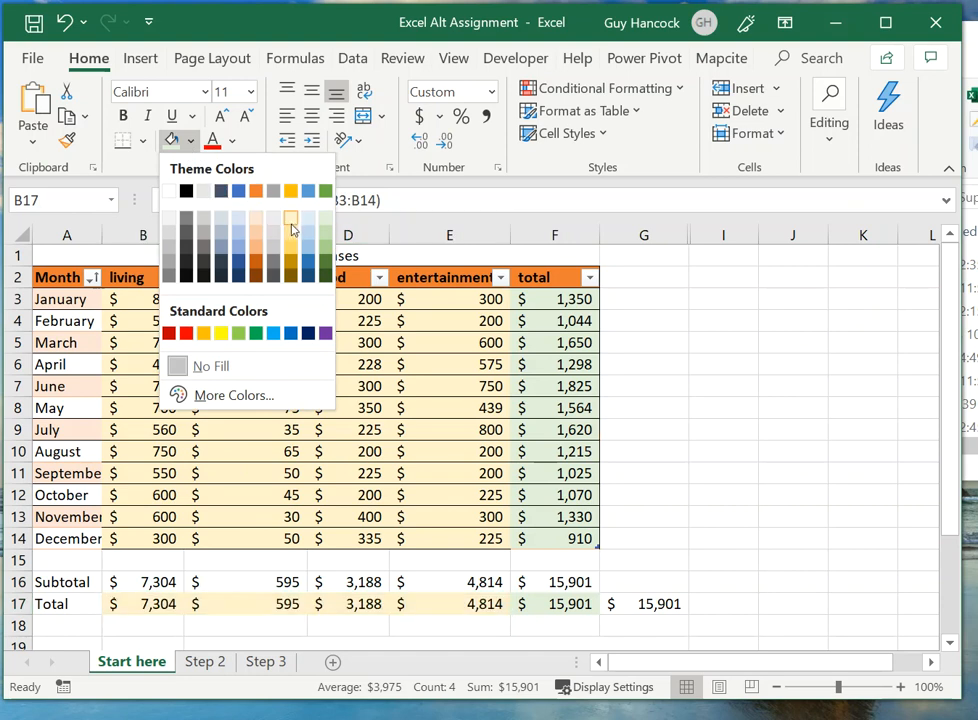
pyautogui.click(291, 228)
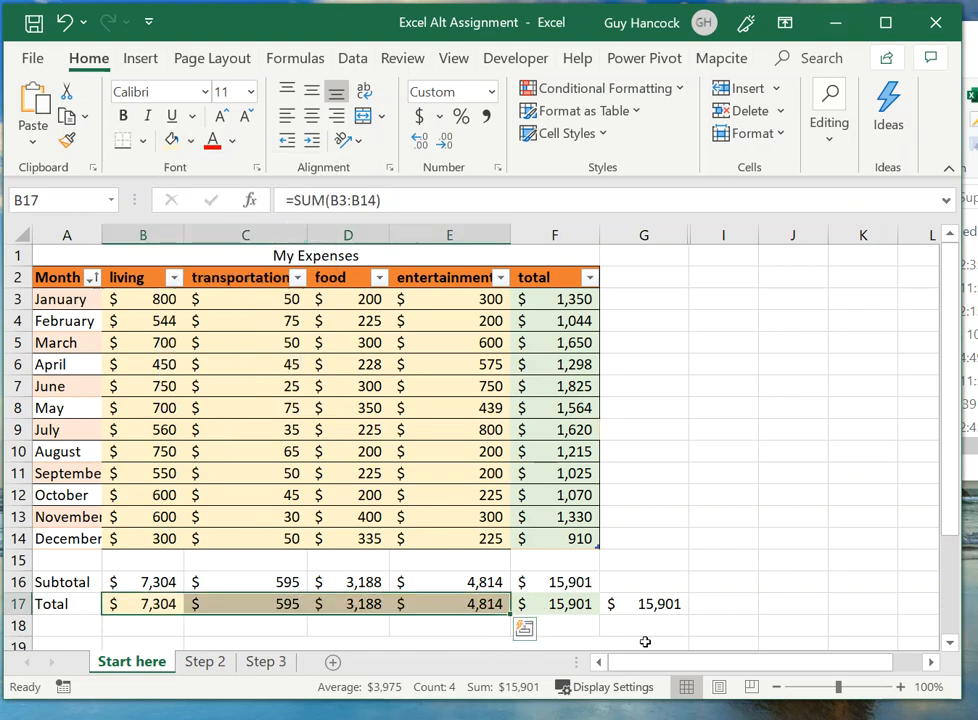
pyautogui.click(766, 544)
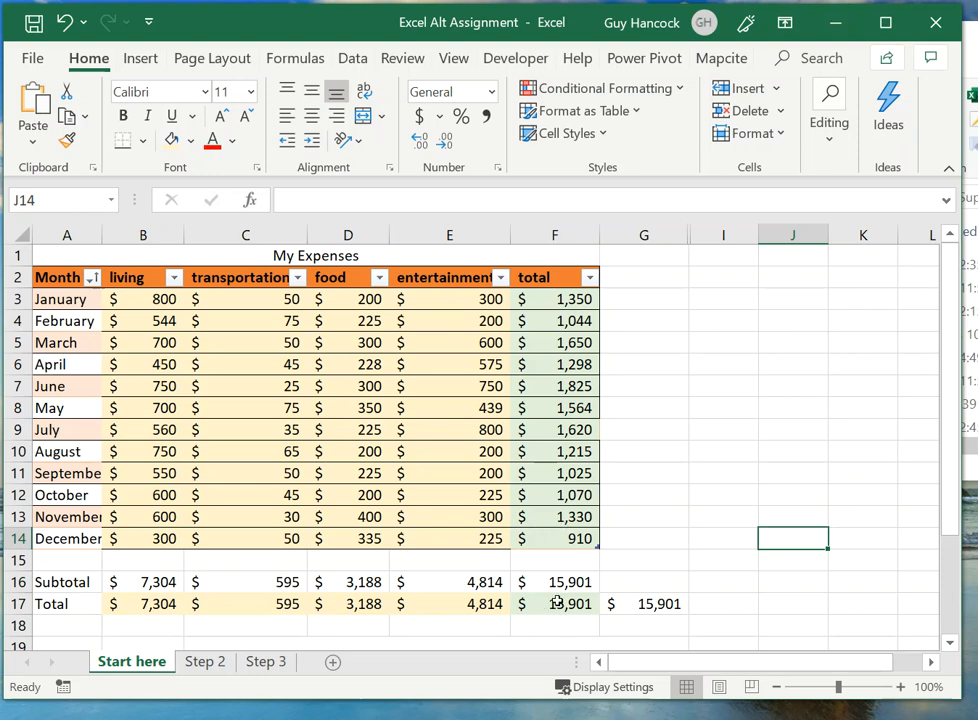
# Step: Compare the formula in G17 with the total column's formula in F17
pyautogui.click(653, 607)
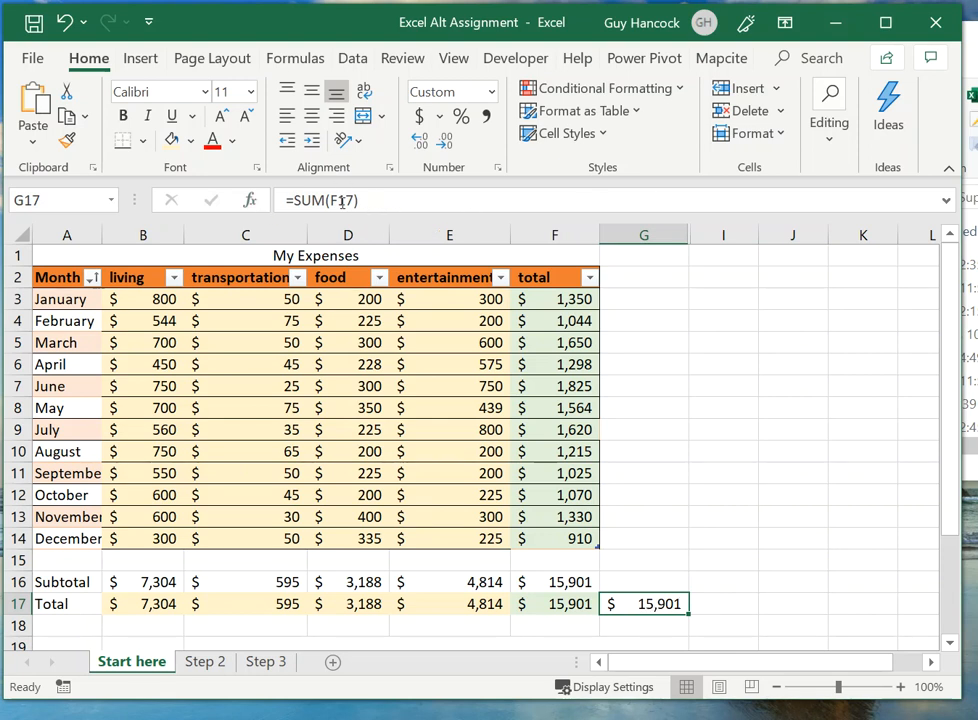
pyautogui.click(562, 609)
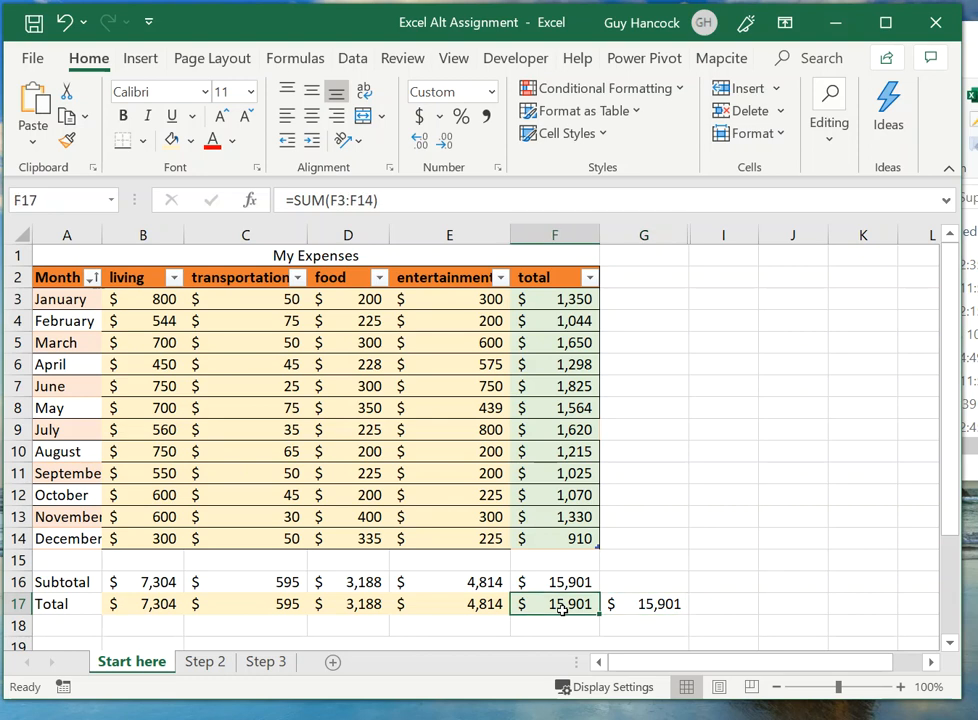
pyautogui.click(682, 604)
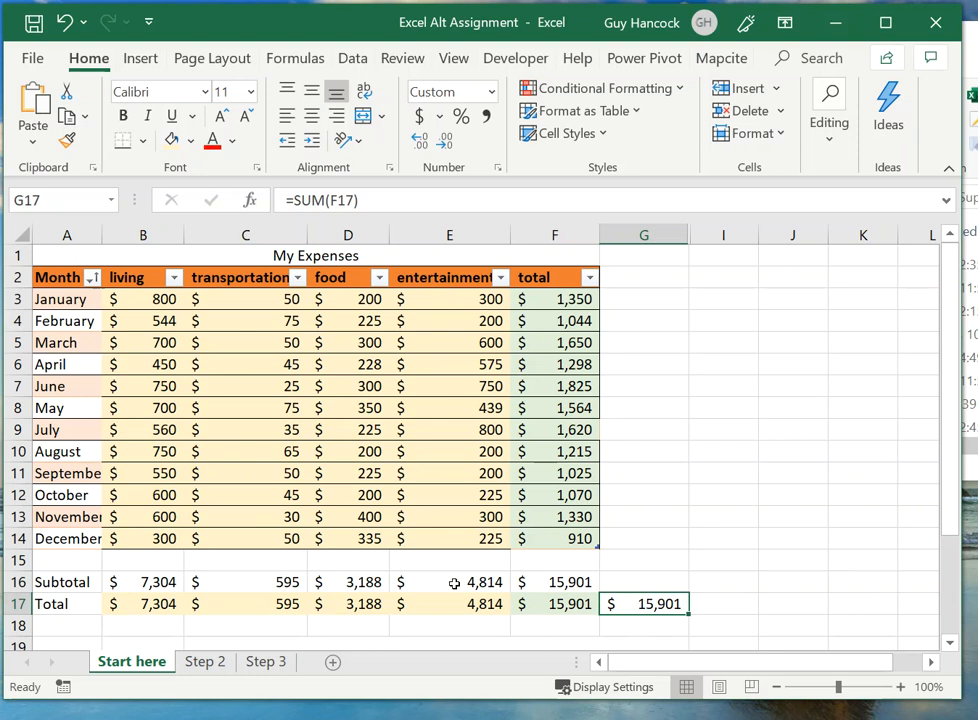
# Step: Change the formula in G17 to =SUM(B17:E17) so it adds the four category totals
pyautogui.click(341, 199)
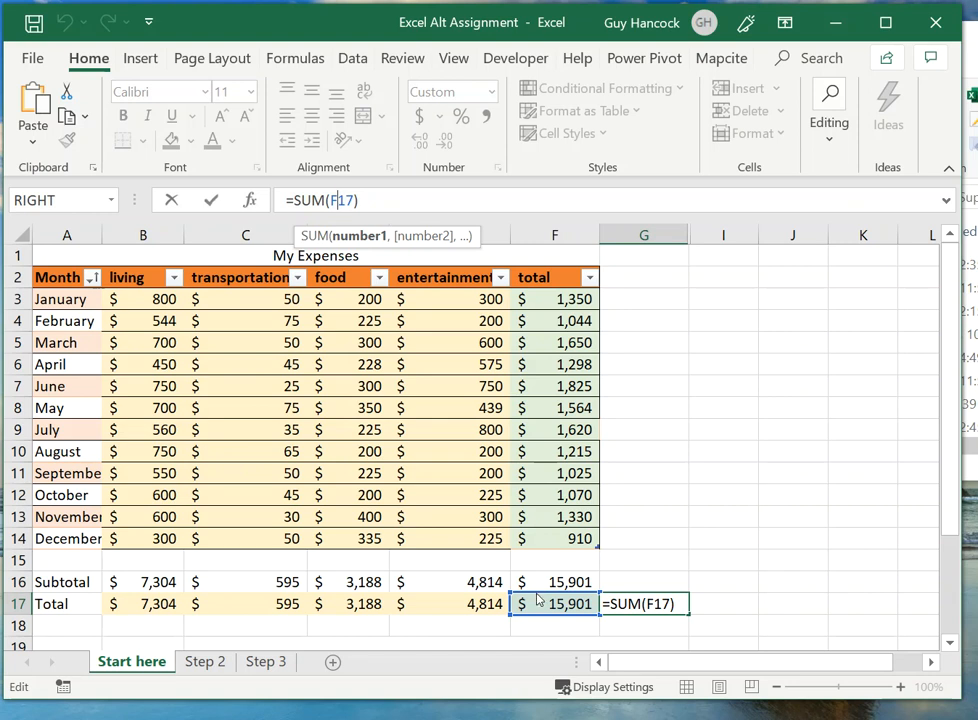
pyautogui.moveTo(540, 597); pyautogui.dragTo(170, 617)
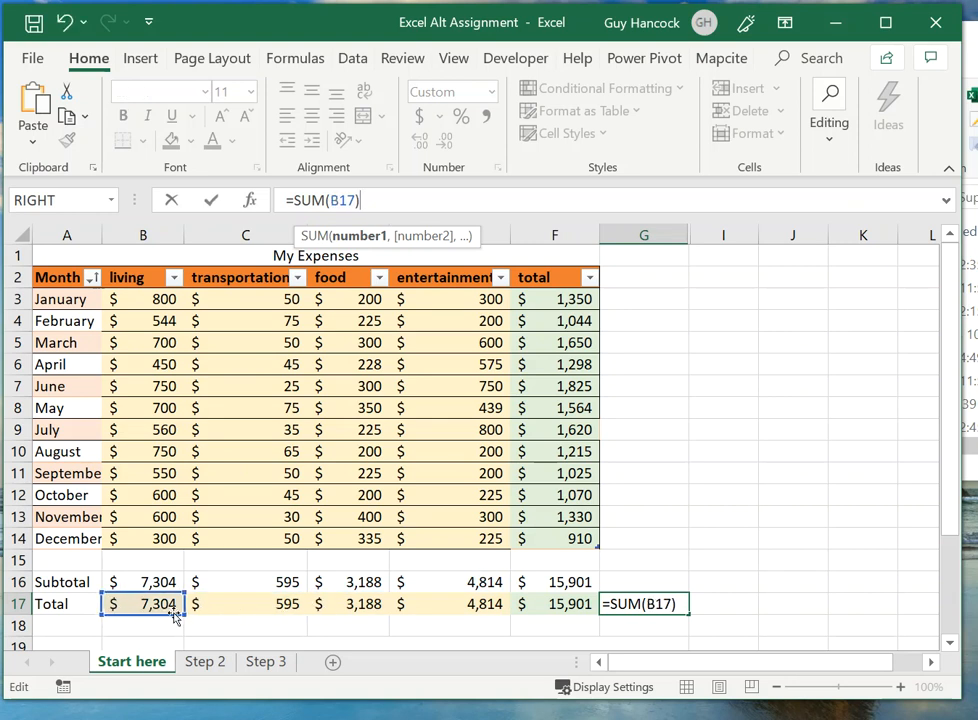
pyautogui.moveTo(184, 611); pyautogui.dragTo(480, 614)
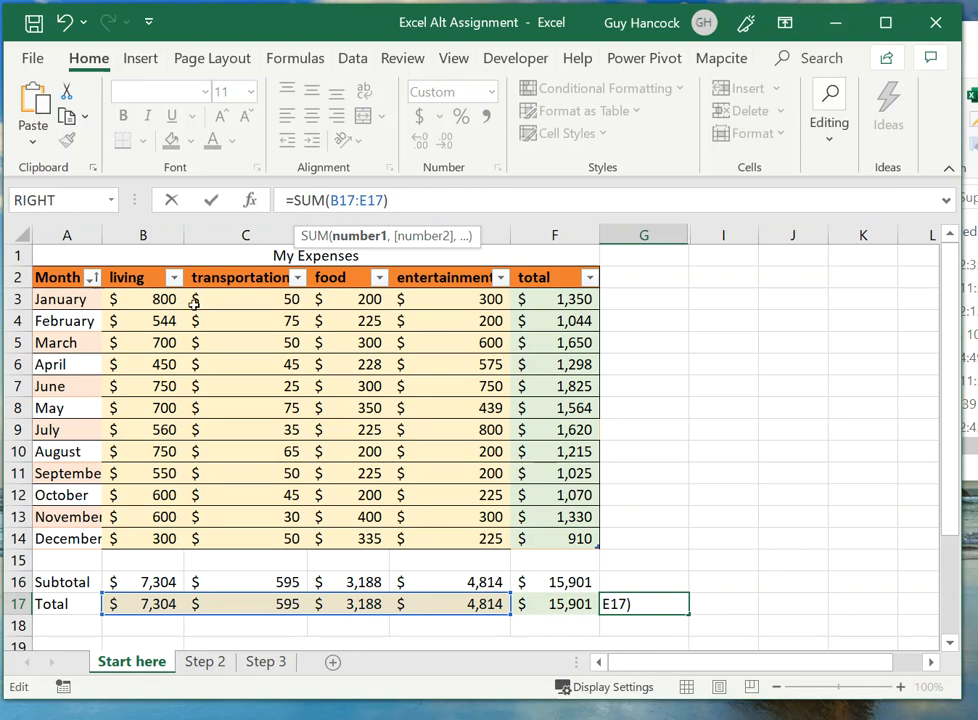
pyautogui.click(210, 200)
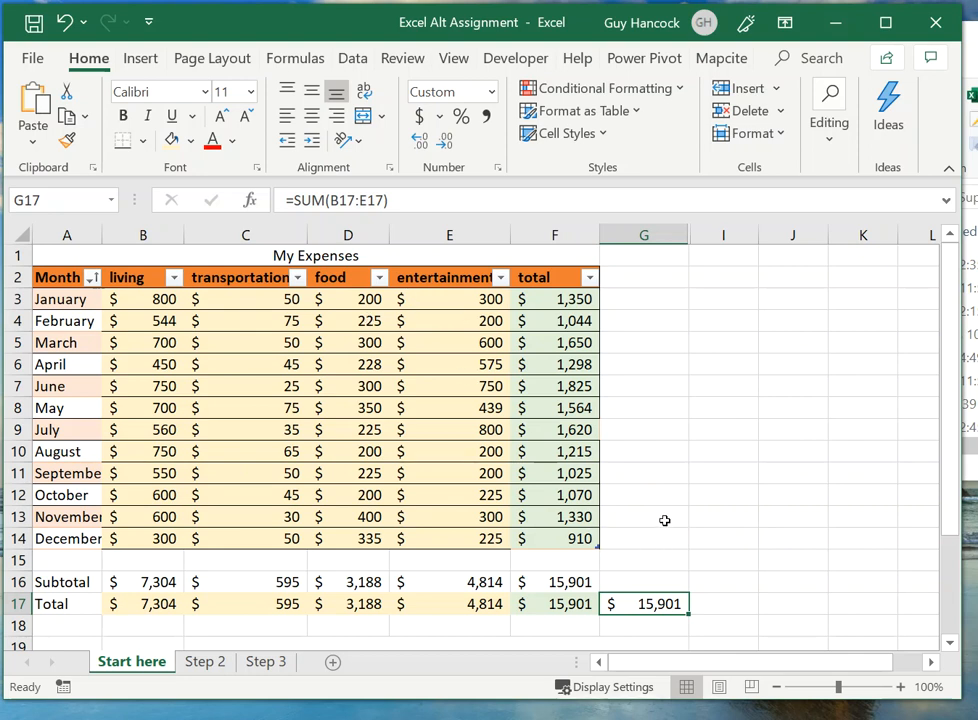
# Step: Sort the My Expenses table by the total column from smallest to largest
pyautogui.click(590, 278)
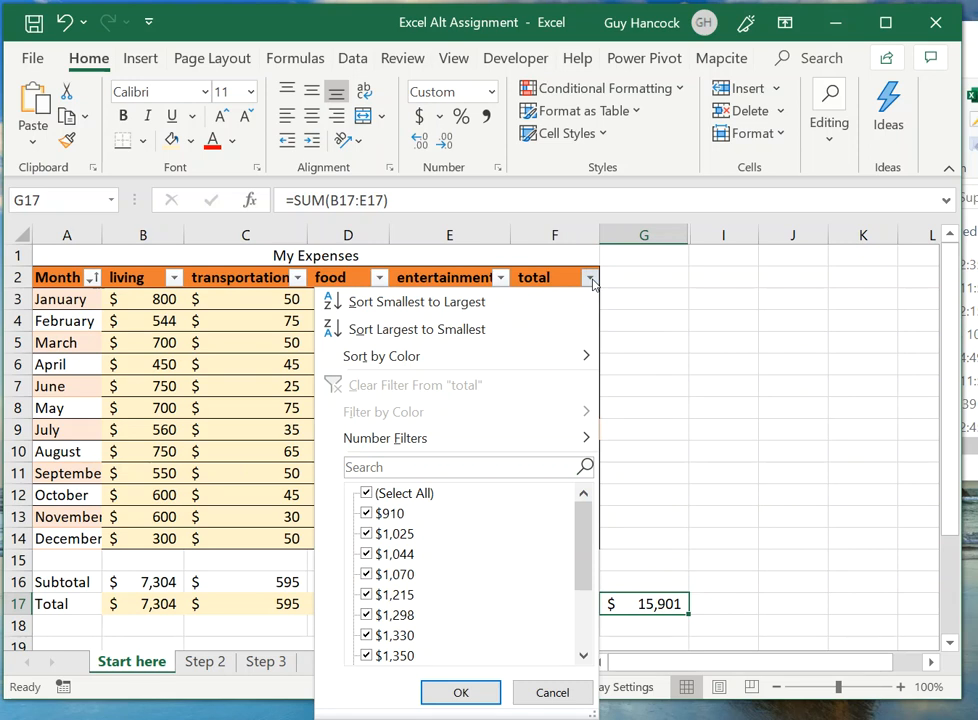
pyautogui.click(445, 311)
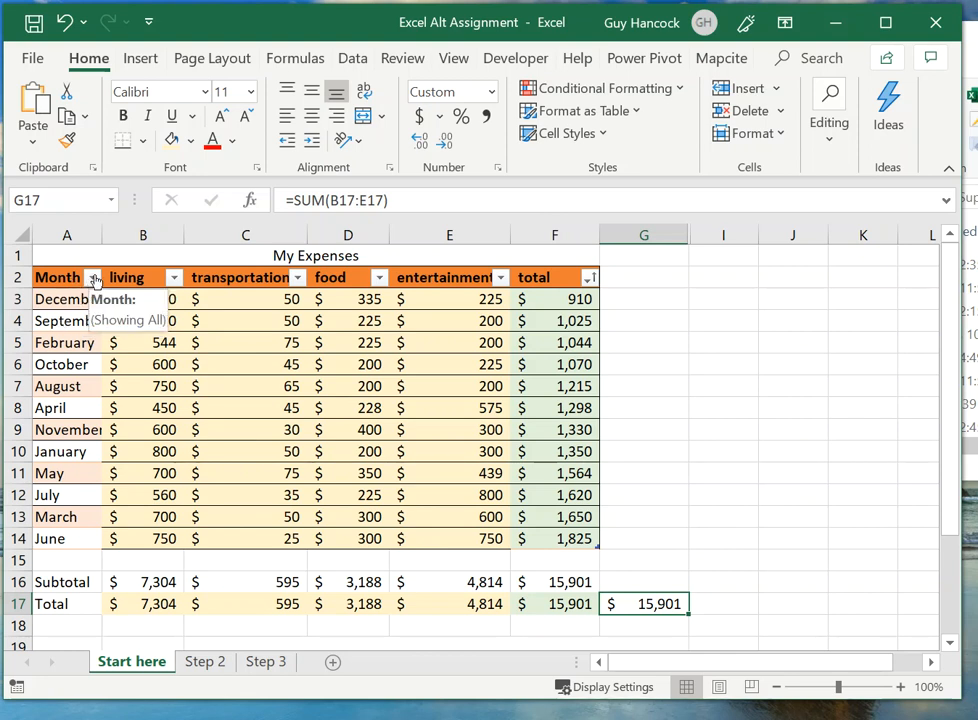
# Step: Move the workbook window away from the screen edge so the whole Month filter list fits on screen
pyautogui.moveTo(252, 37); pyautogui.dragTo(361, 33)
pyautogui.click(200, 274)
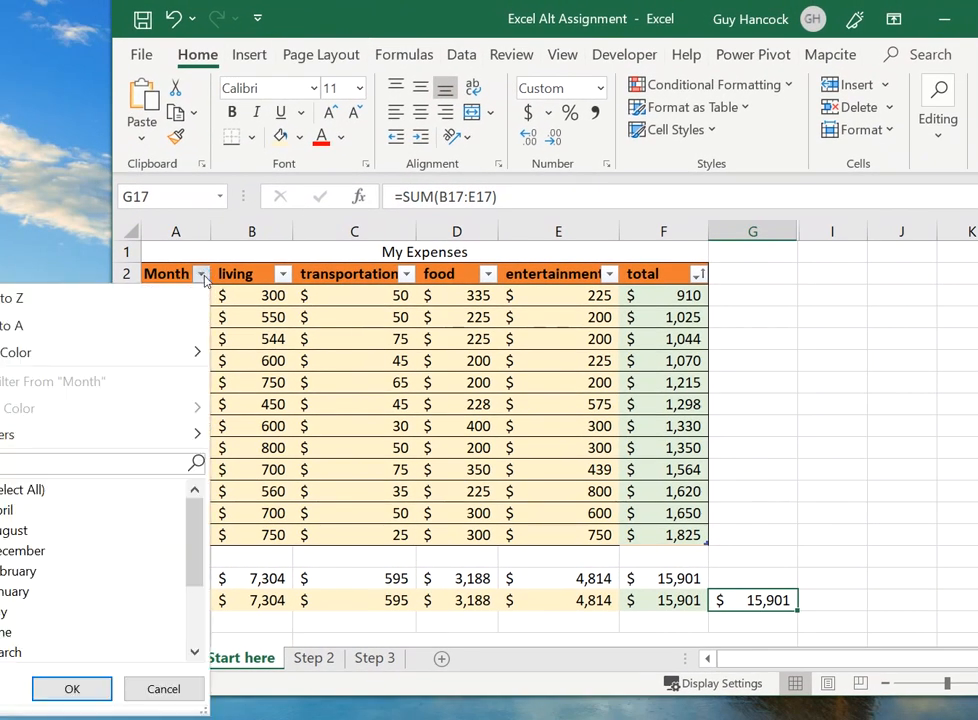
pyautogui.moveTo(293, 19); pyautogui.dragTo(413, 19)
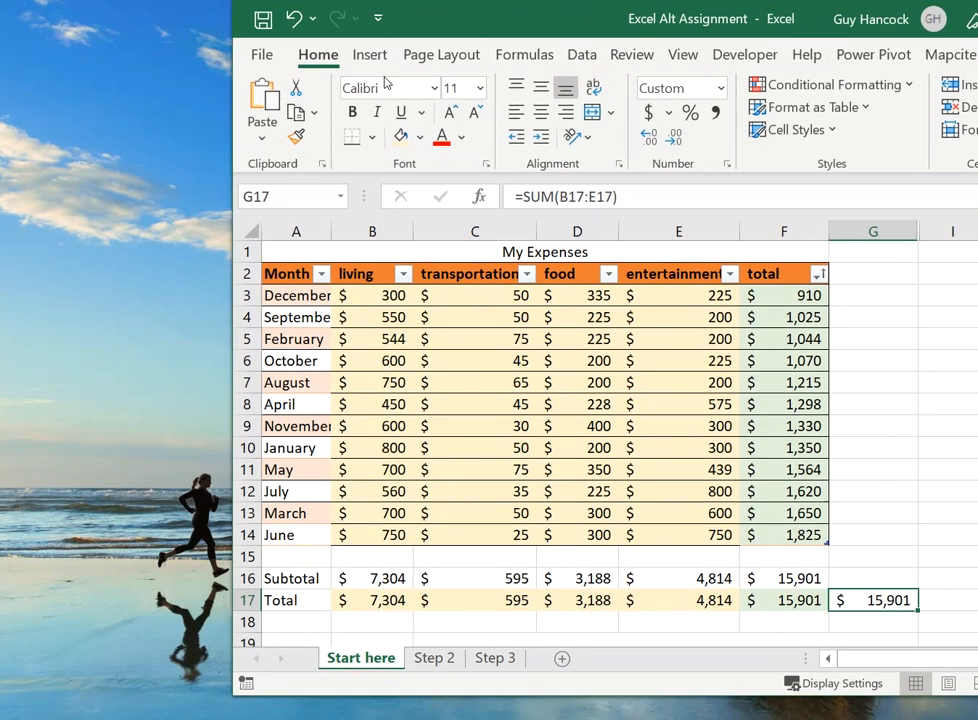
# Step: Filter the My Expenses table by Month to show only April, May and June, and bring the workbook window back into full view
pyautogui.click(321, 274)
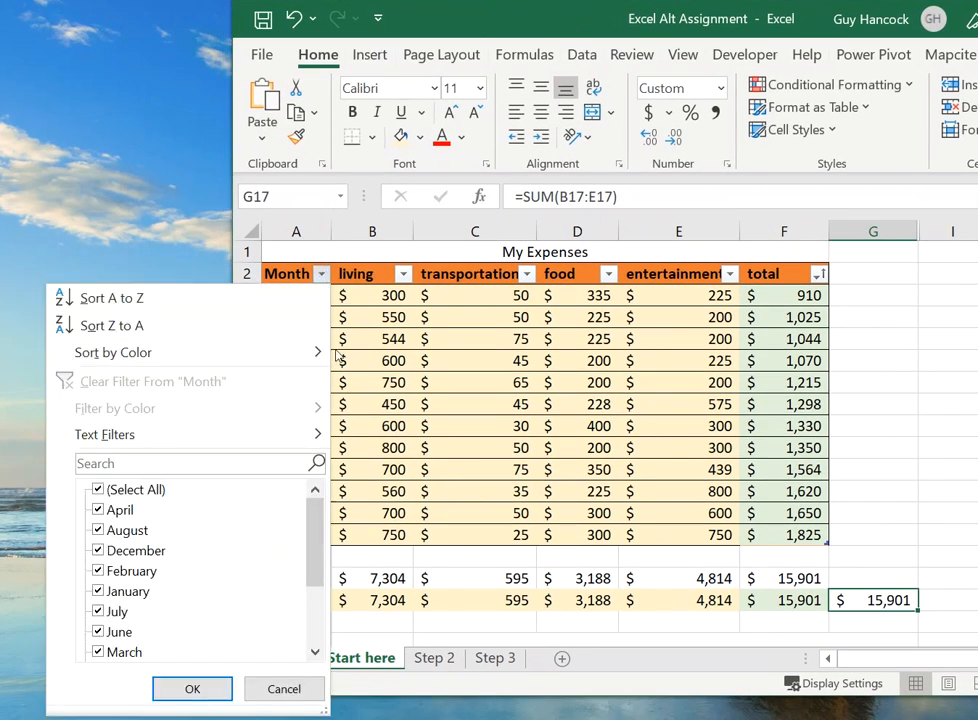
pyautogui.click(96, 490)
pyautogui.click(97, 510)
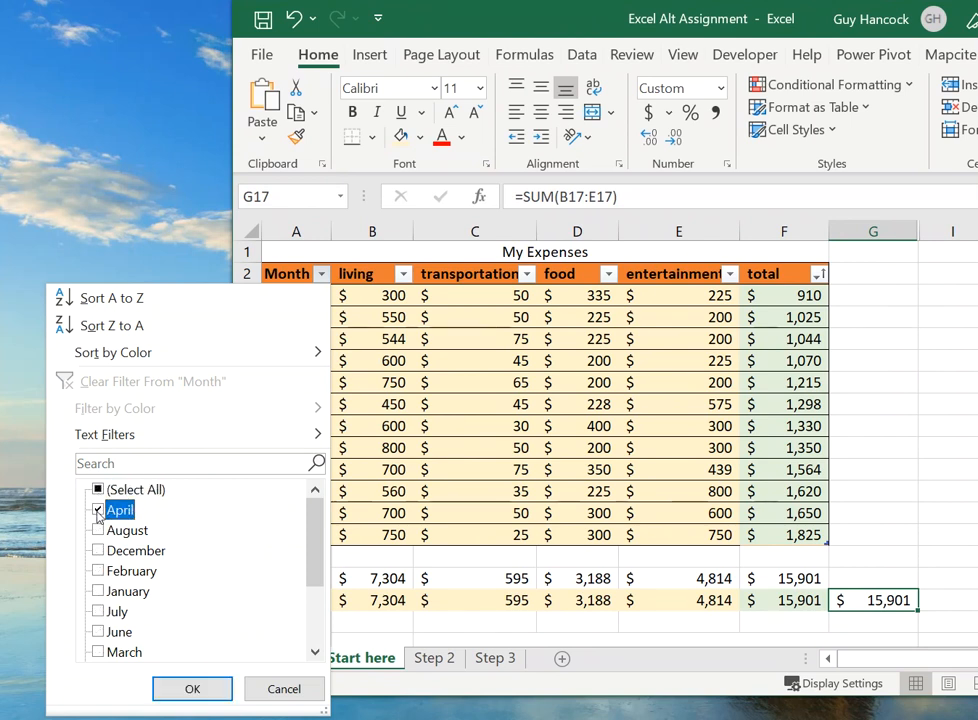
pyautogui.click(97, 631)
pyautogui.scroll(-1, 254, 622)
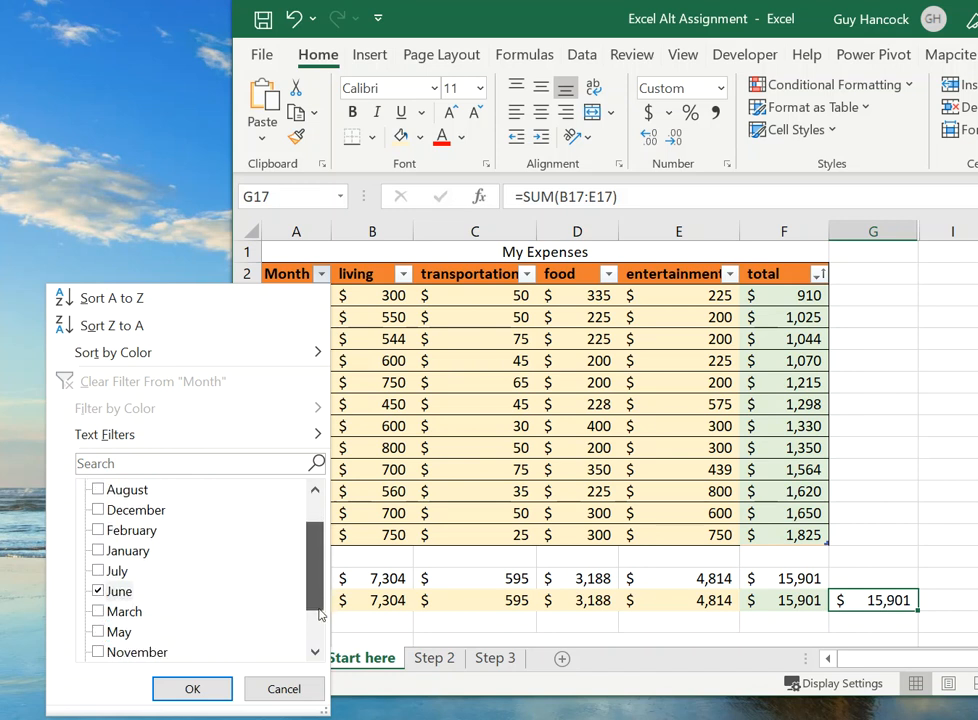
pyautogui.click(97, 611)
pyautogui.scroll(-1, 97, 611)
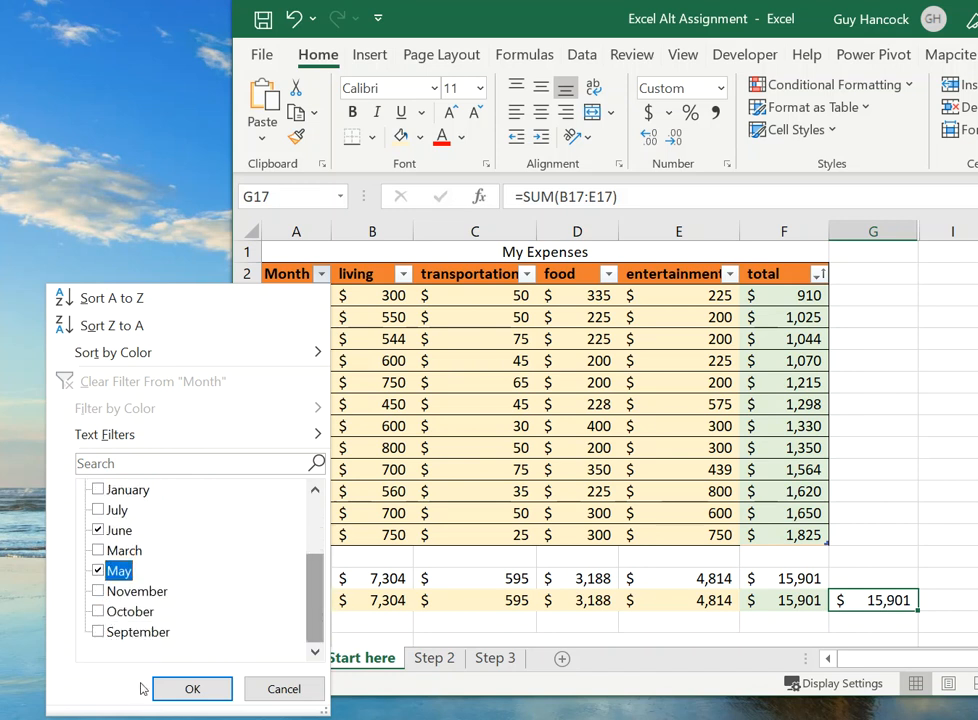
pyautogui.click(192, 689)
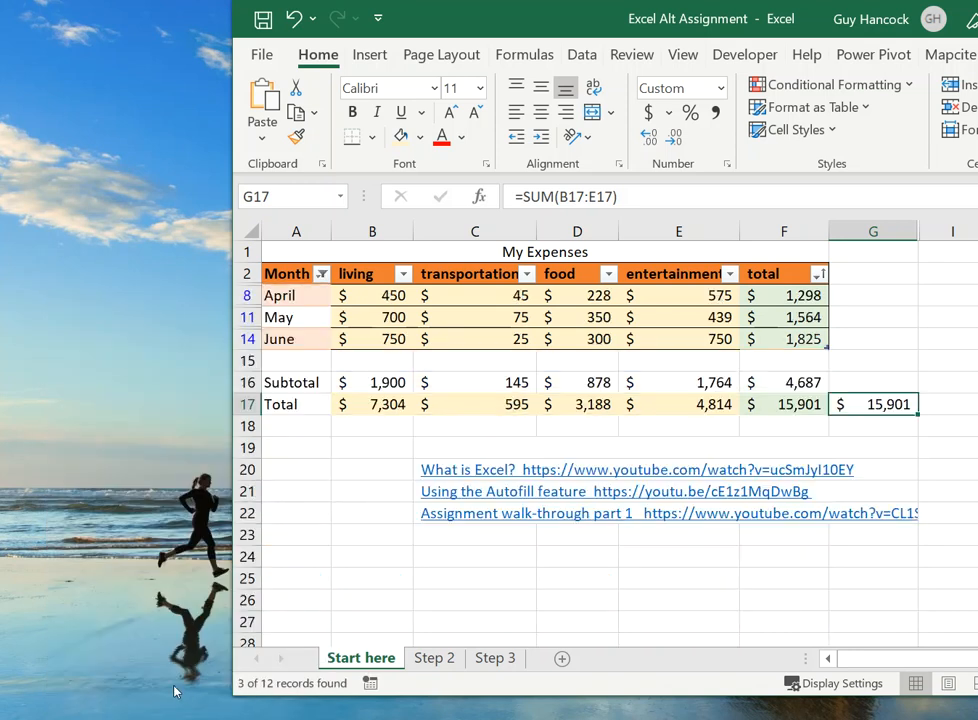
pyautogui.moveTo(590, 24); pyautogui.dragTo(356, 31)
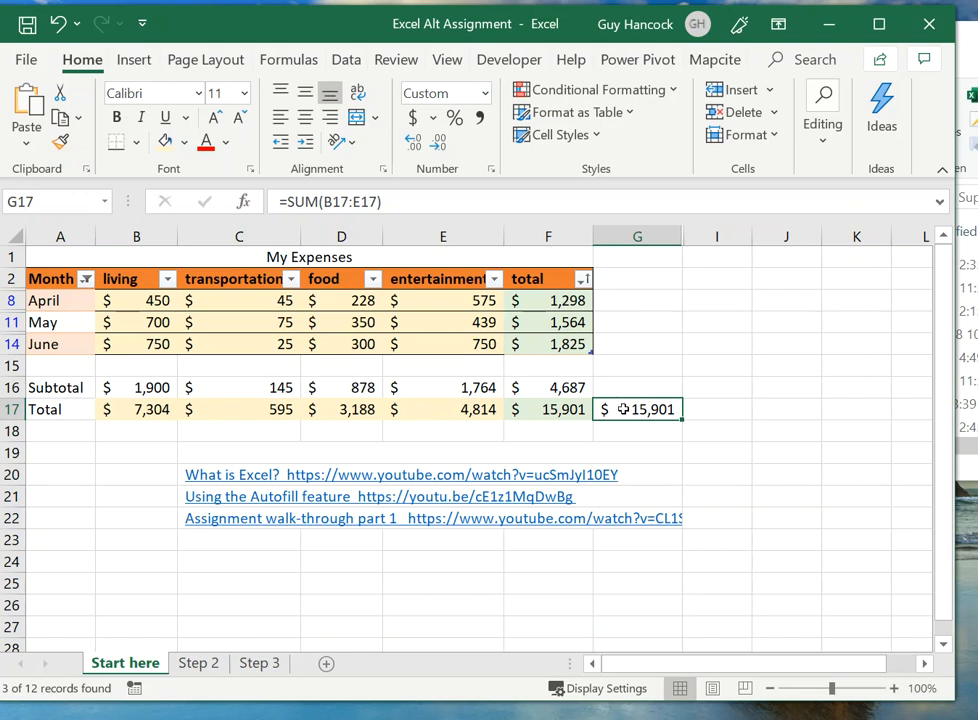
# Step: Move the sum formula from G17 to J8 and check which cells it references
pyautogui.moveTo(633, 399); pyautogui.dragTo(799, 323)
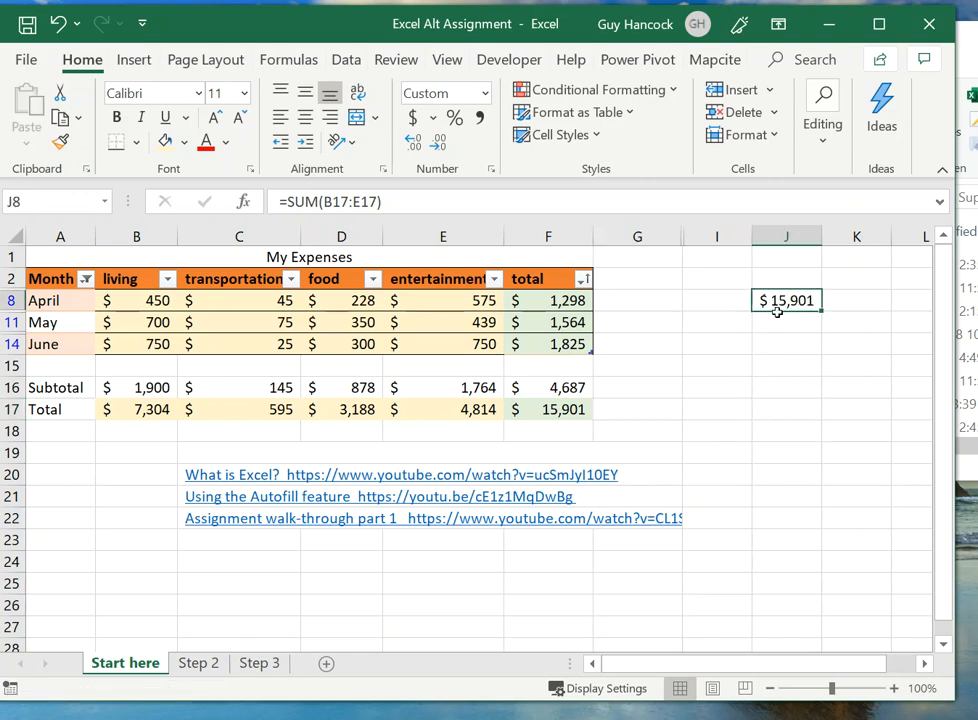
pyautogui.click(372, 191)
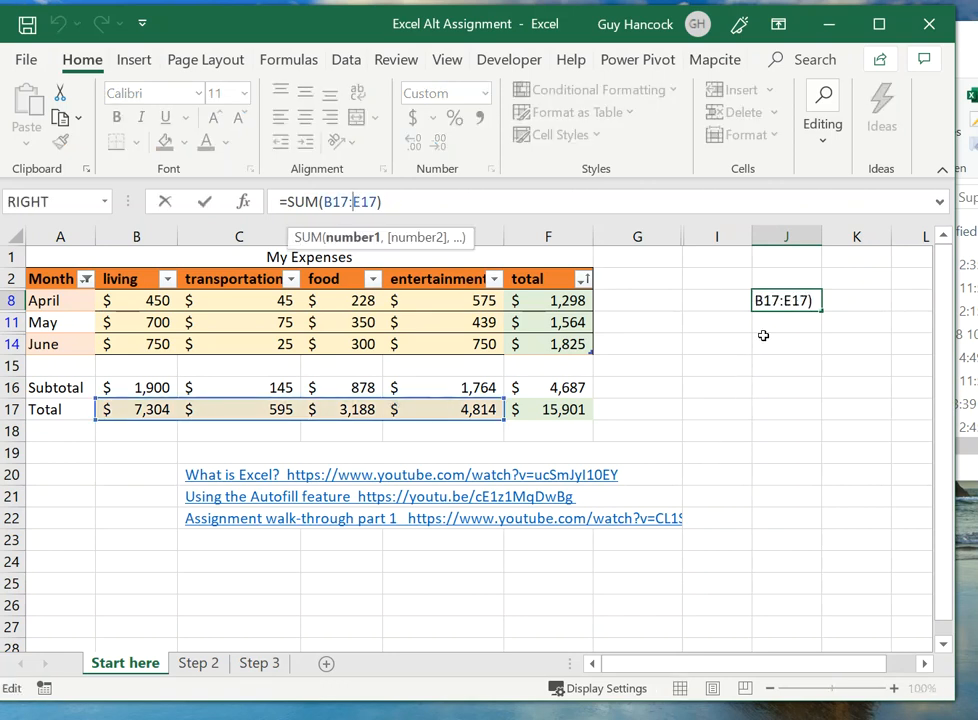
pyautogui.moveTo(780, 309); pyautogui.dragTo(804, 322)
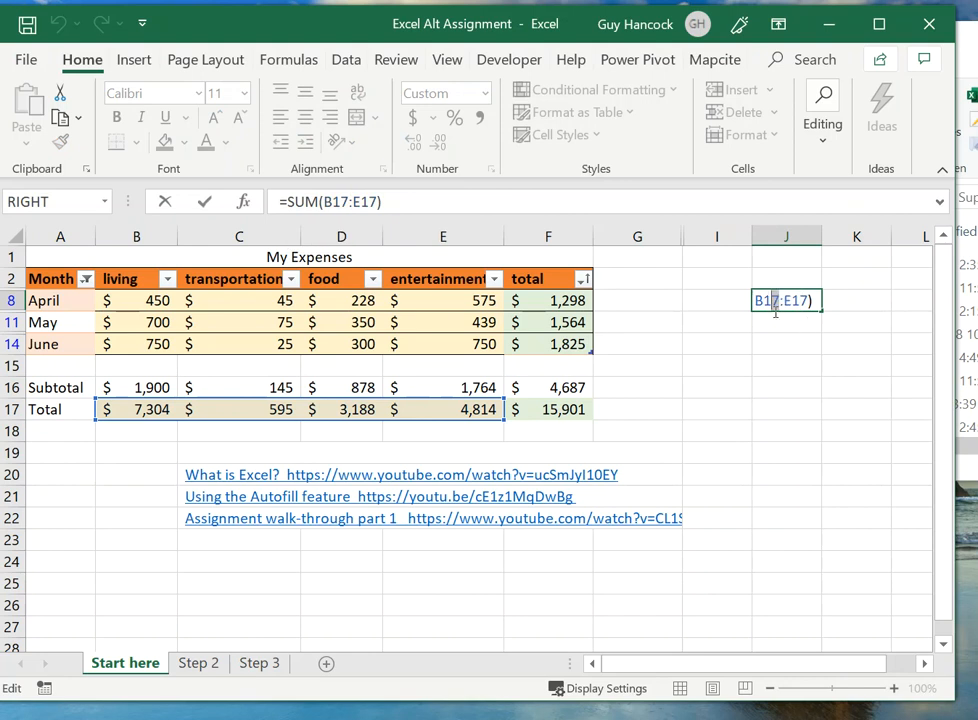
pyautogui.click(775, 312)
pyautogui.click(206, 205)
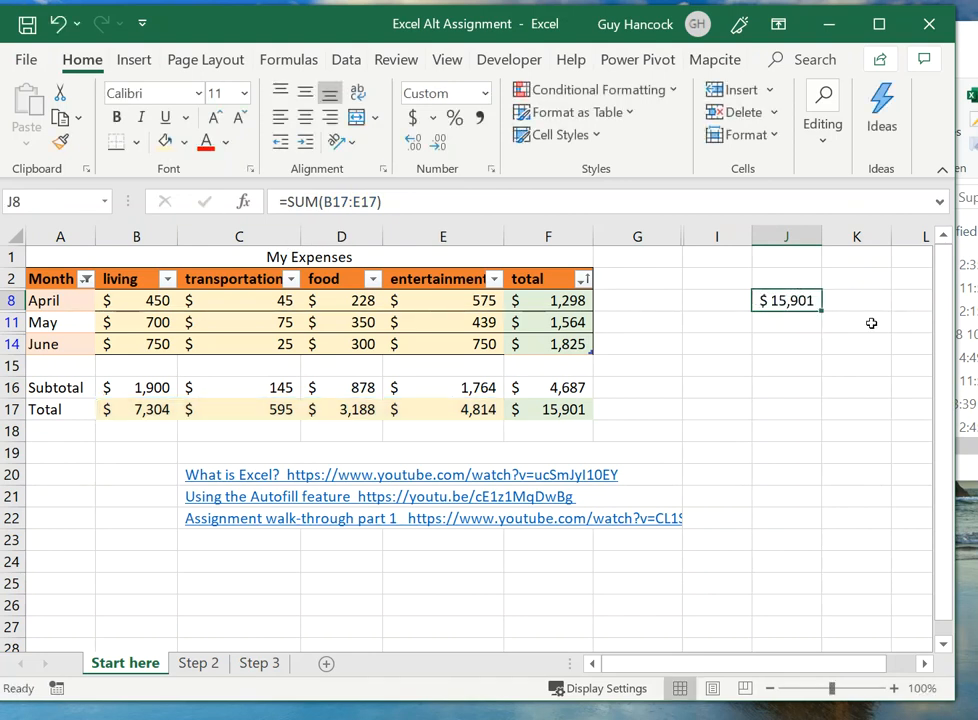
# Step: Move the sum formula from J8 to K15 and fill it down into K16
pyautogui.moveTo(792, 325); pyautogui.dragTo(792, 371)
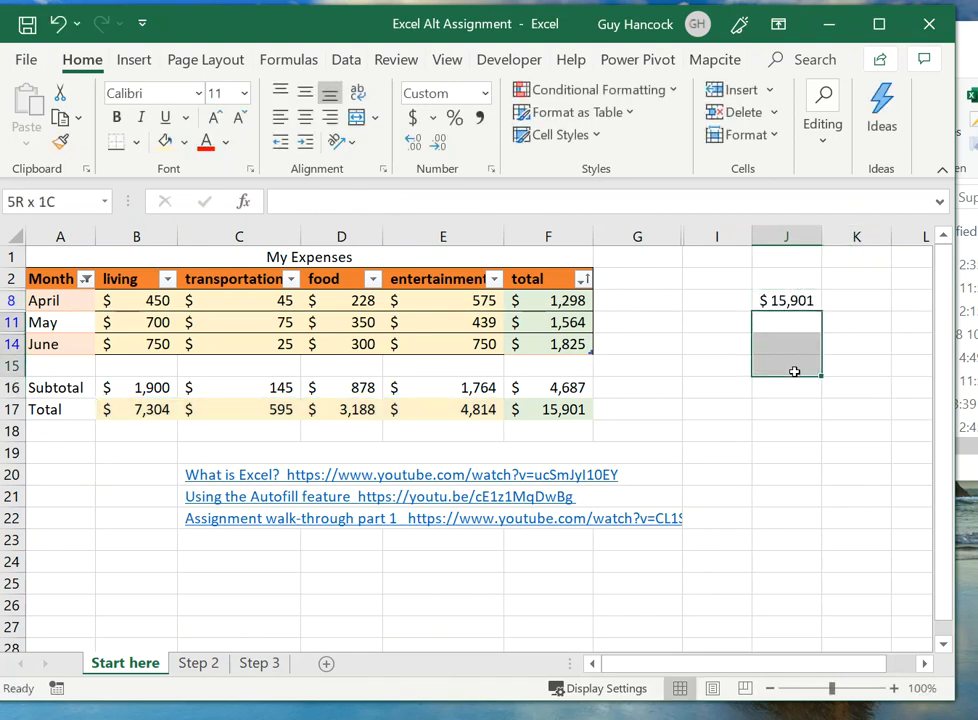
pyautogui.click(767, 300)
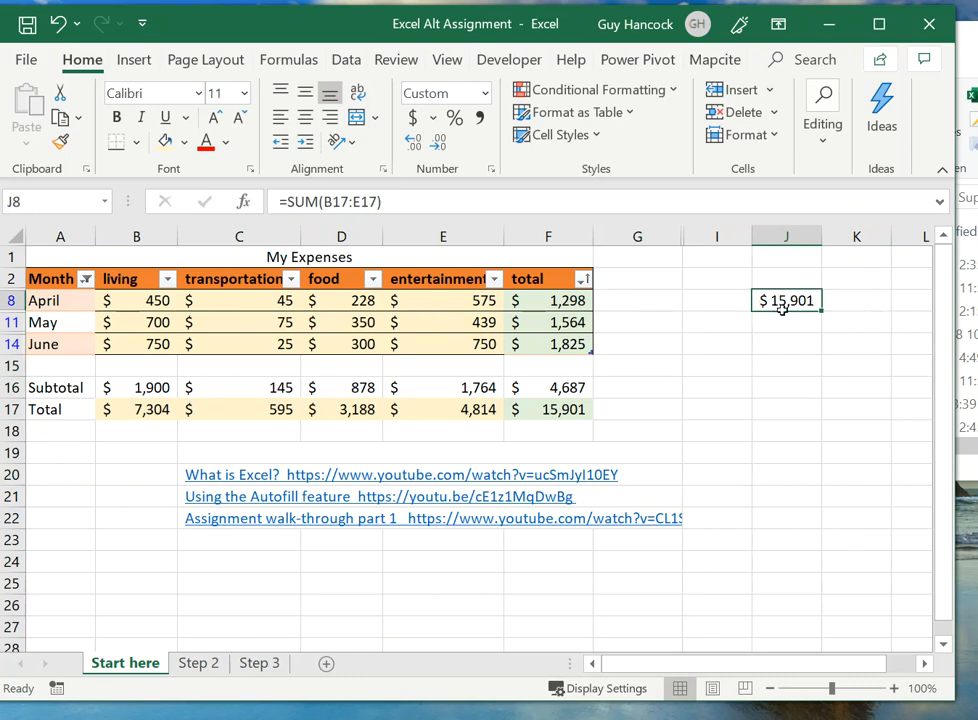
pyautogui.moveTo(784, 312); pyautogui.dragTo(825, 369)
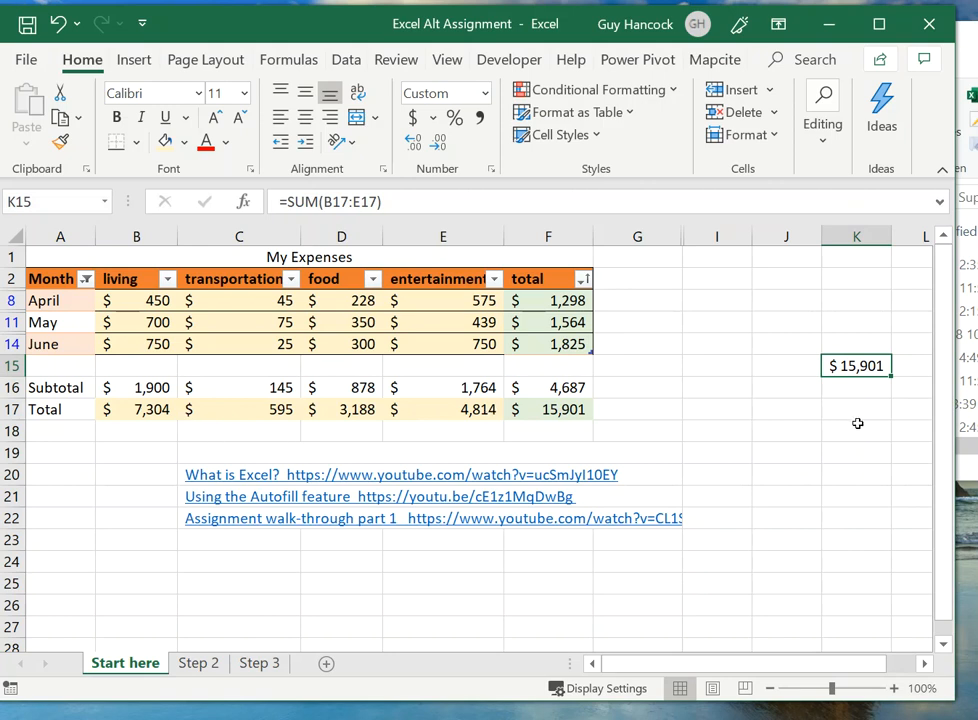
pyautogui.moveTo(889, 376); pyautogui.dragTo(889, 392)
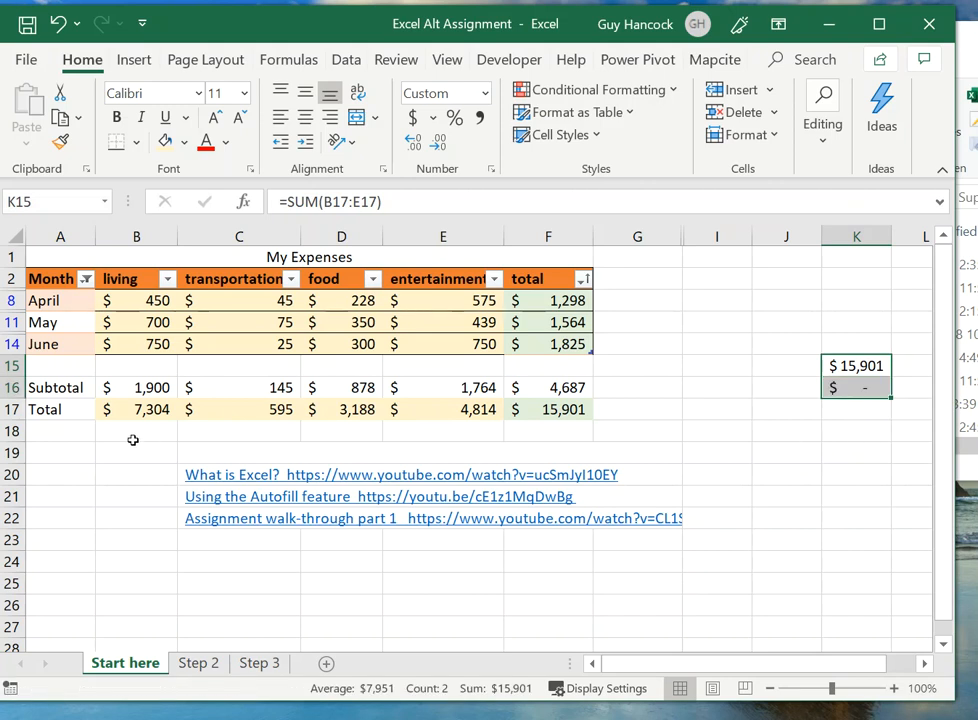
pyautogui.click(864, 388)
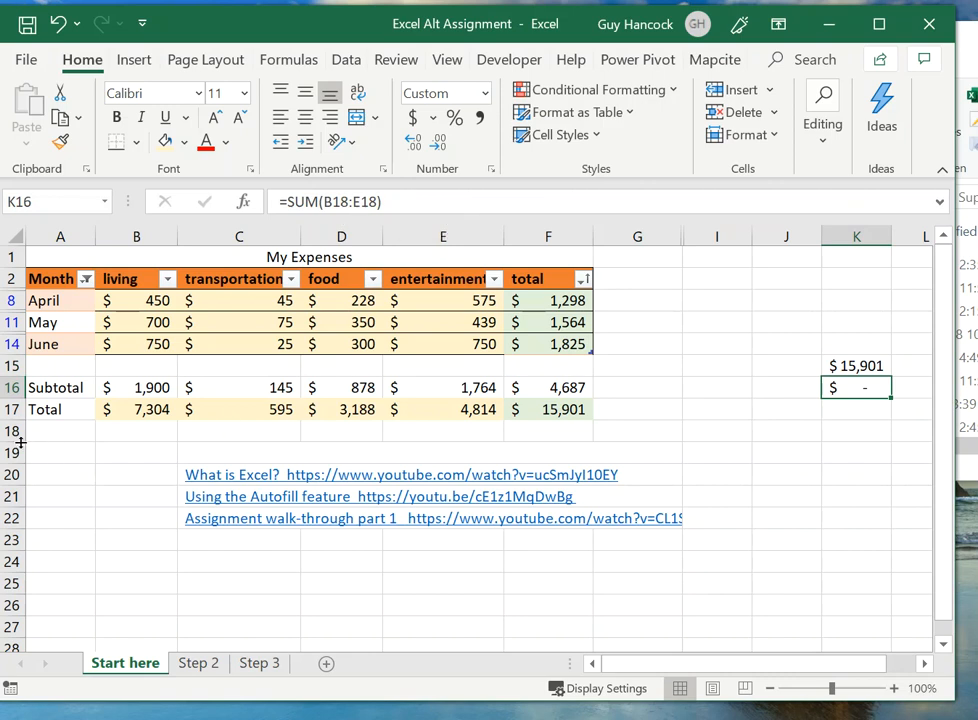
# Step: Enter 1 in B18 and 2 in C18 to test the sum formula in K16
pyautogui.click(157, 432)
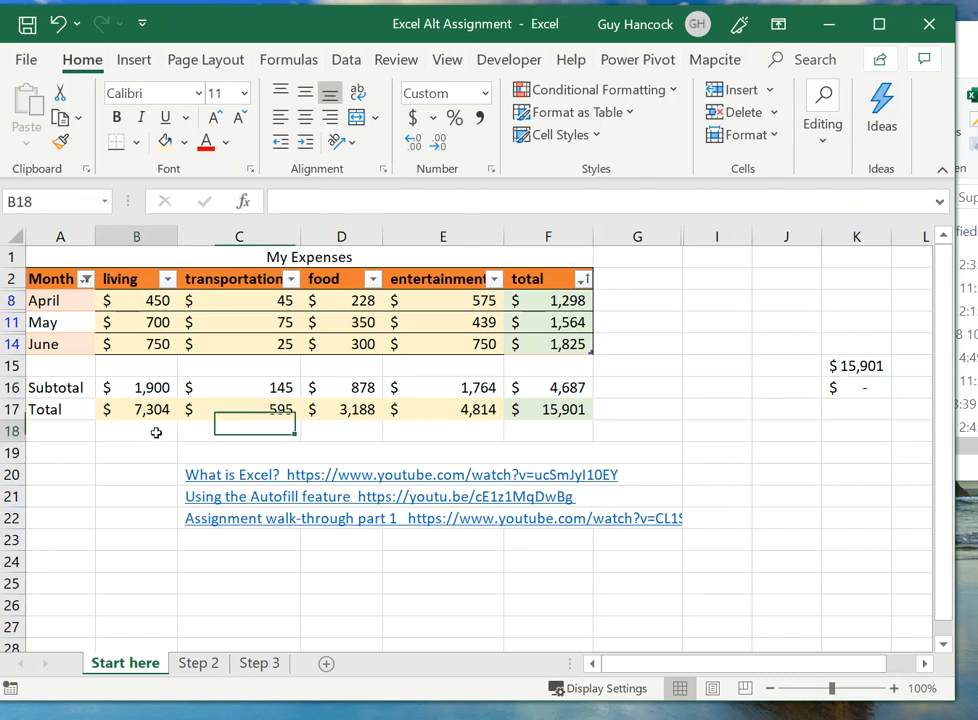
pyautogui.write('1')
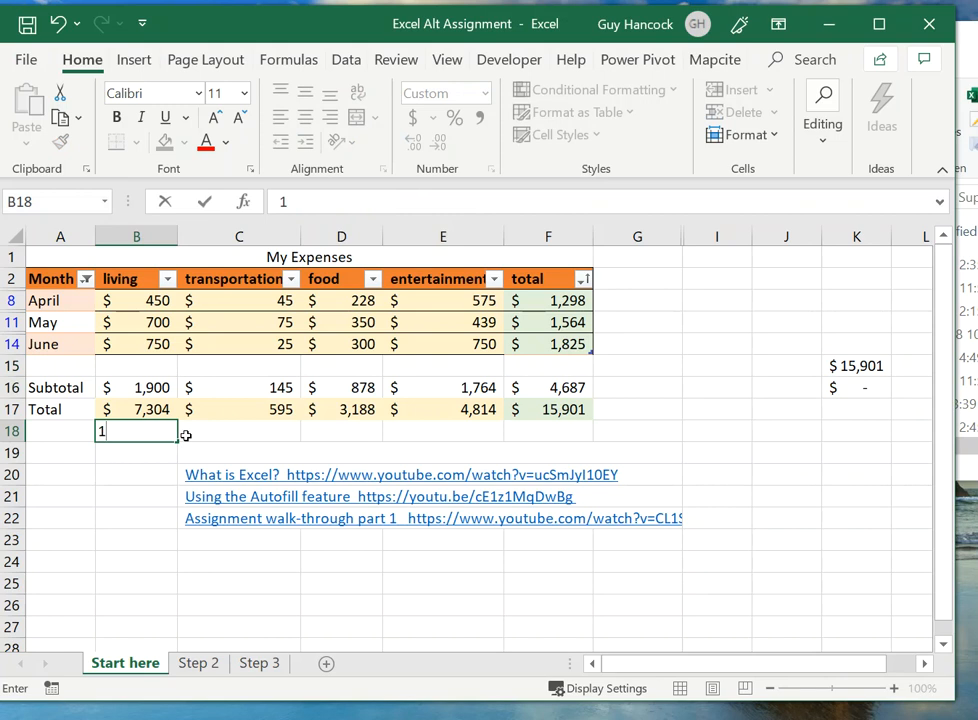
pyautogui.press('Tab')
pyautogui.write('2')
pyautogui.press('Tab')
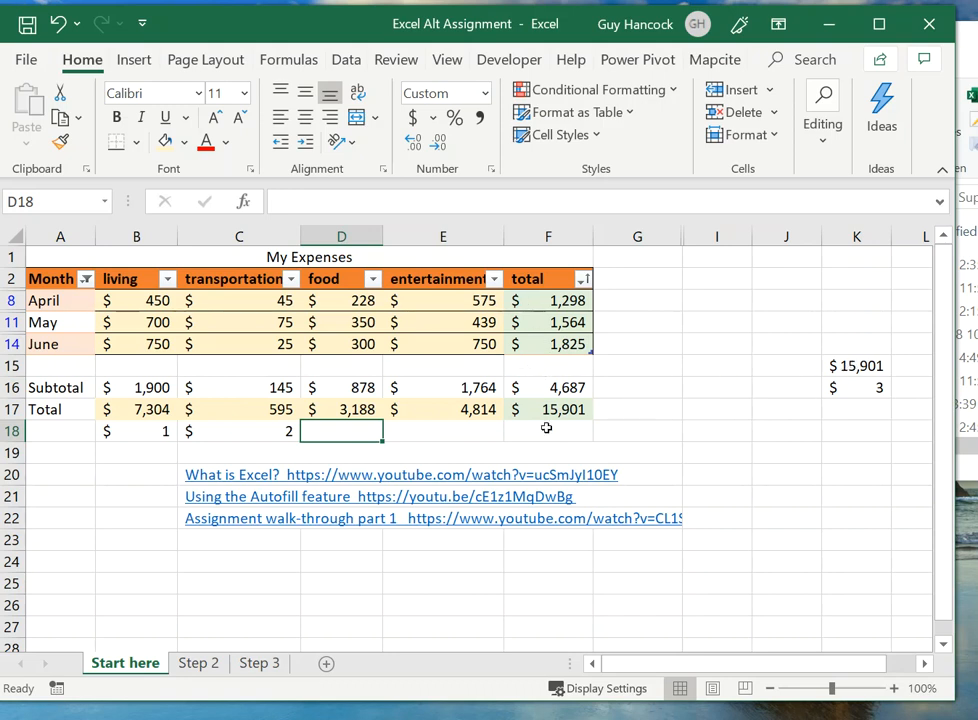
# Step: Examine the formula in K15 and the Total row range it references
pyautogui.click(866, 365)
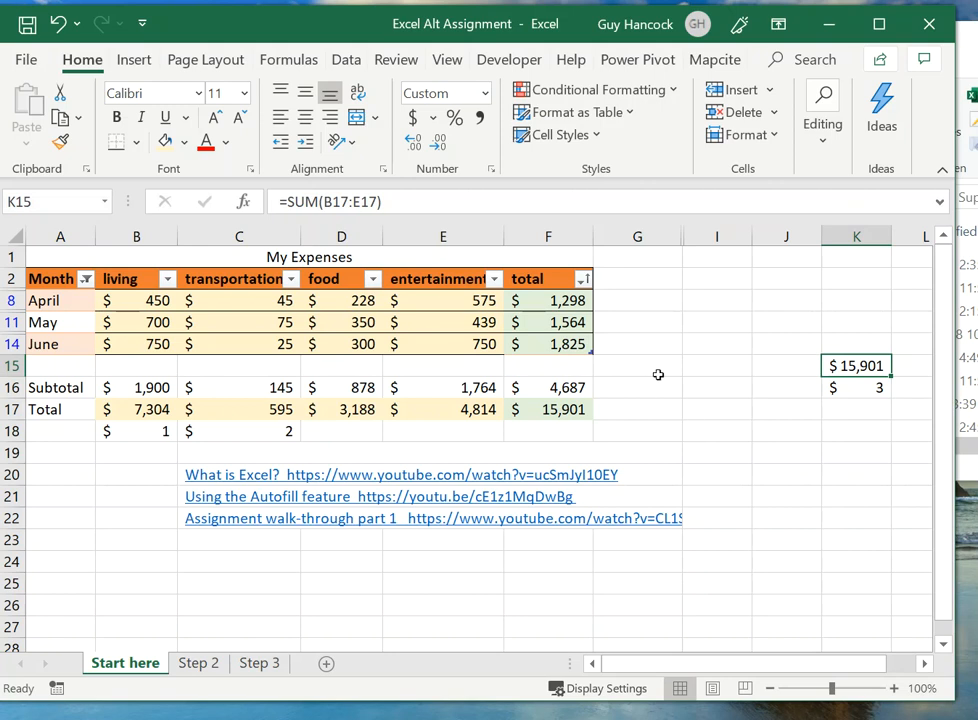
pyautogui.click(340, 203)
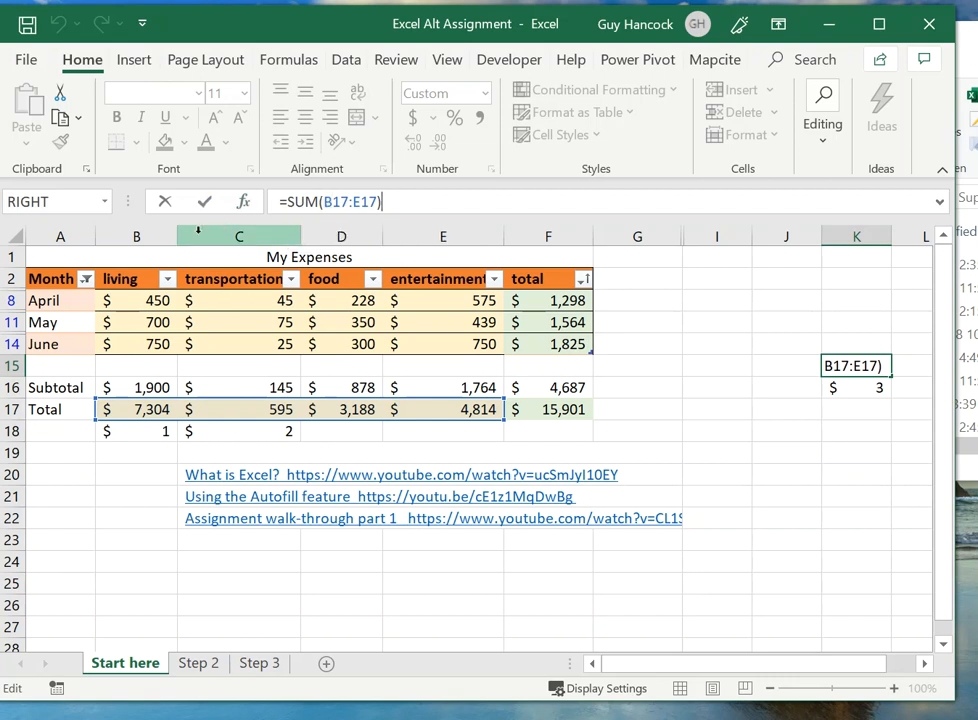
pyautogui.click(206, 202)
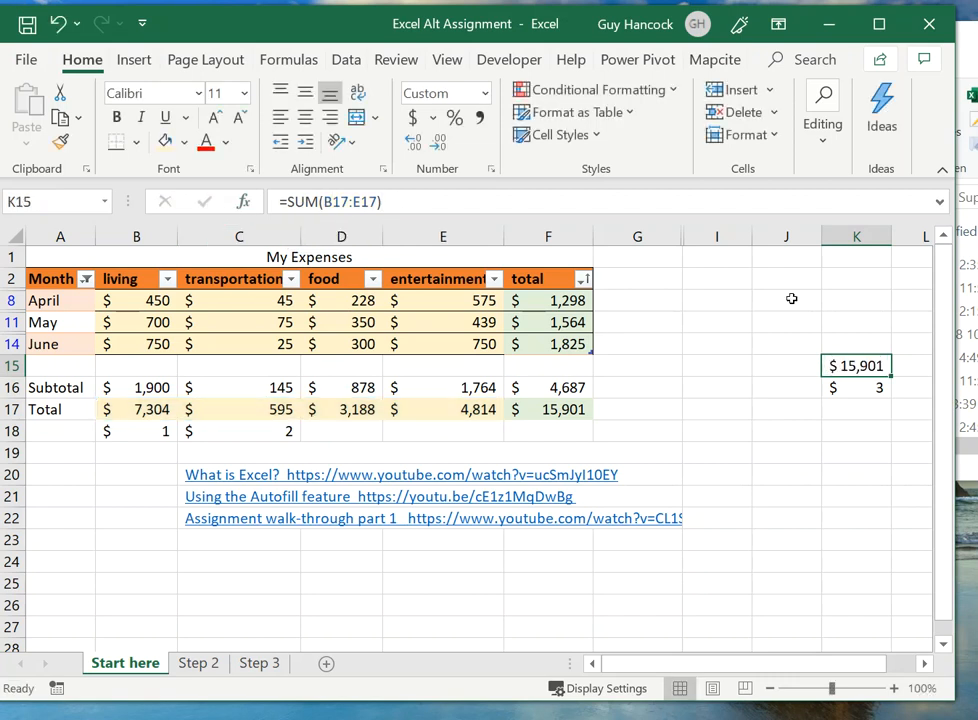
pyautogui.click(340, 202)
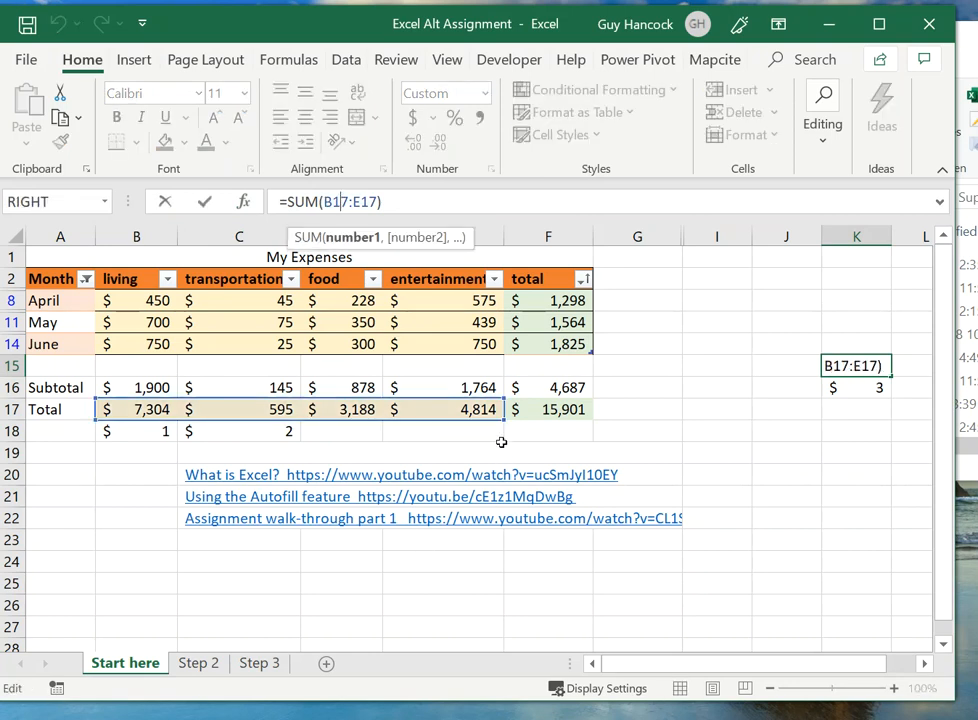
pyautogui.moveTo(501, 421)
pyautogui.mouseDown()
pyautogui.moveTo(307, 432)
pyautogui.moveTo(472, 430)
pyautogui.moveTo(487, 412)
pyautogui.mouseUp()
pyautogui.click(716, 453)
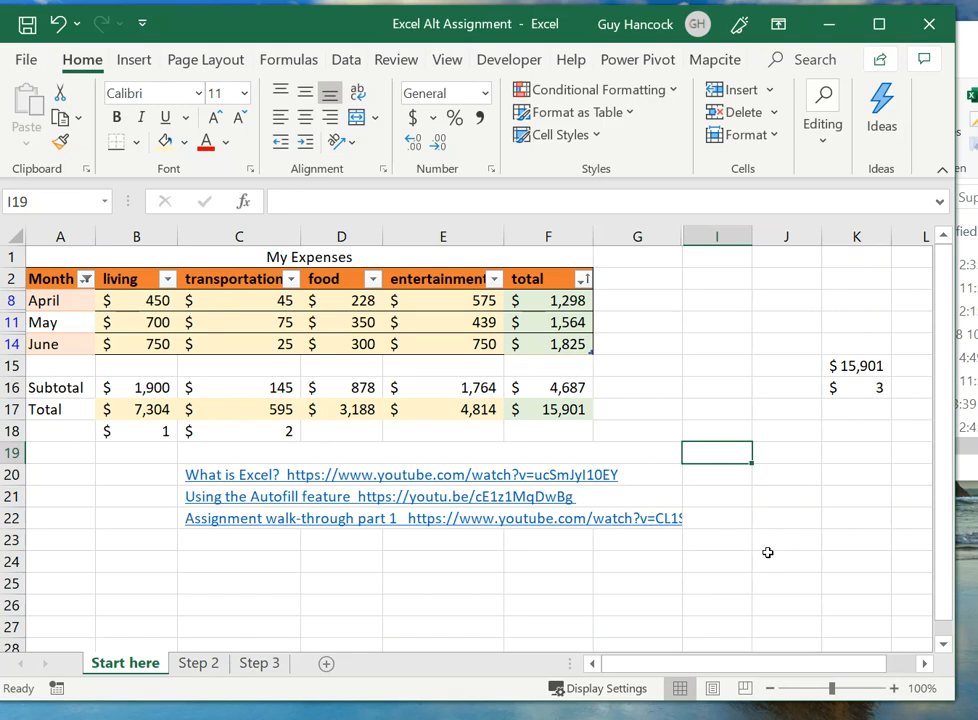
# Step: Reposition the workbook window so that all of its edges fit on screen
pyautogui.moveTo(949, 697); pyautogui.dragTo(965, 698)
pyautogui.moveTo(175, 35); pyautogui.dragTo(205, 39)
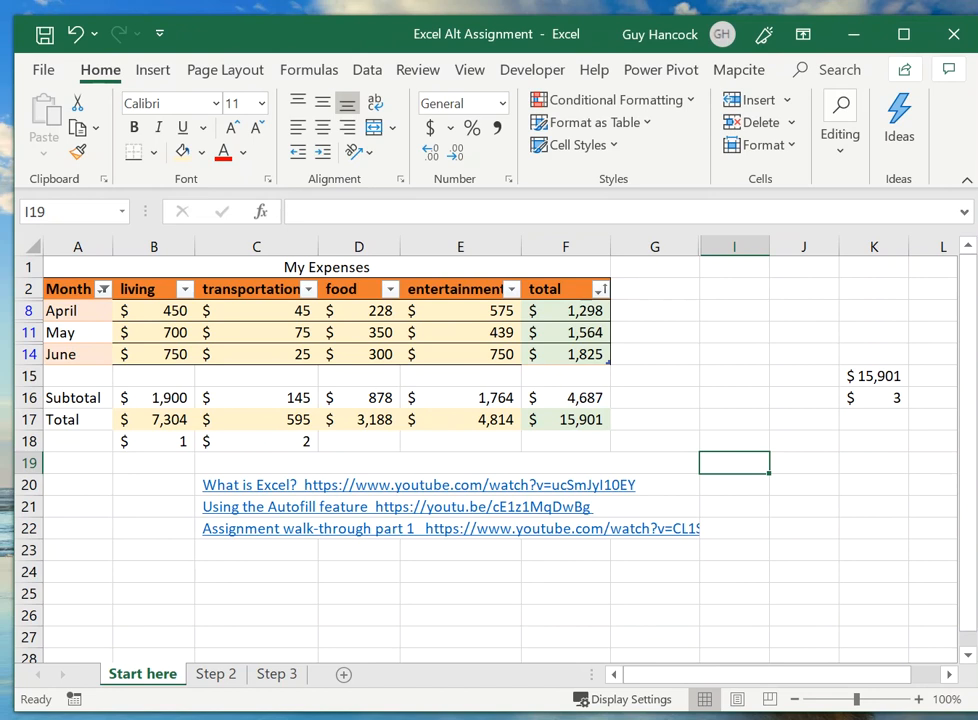